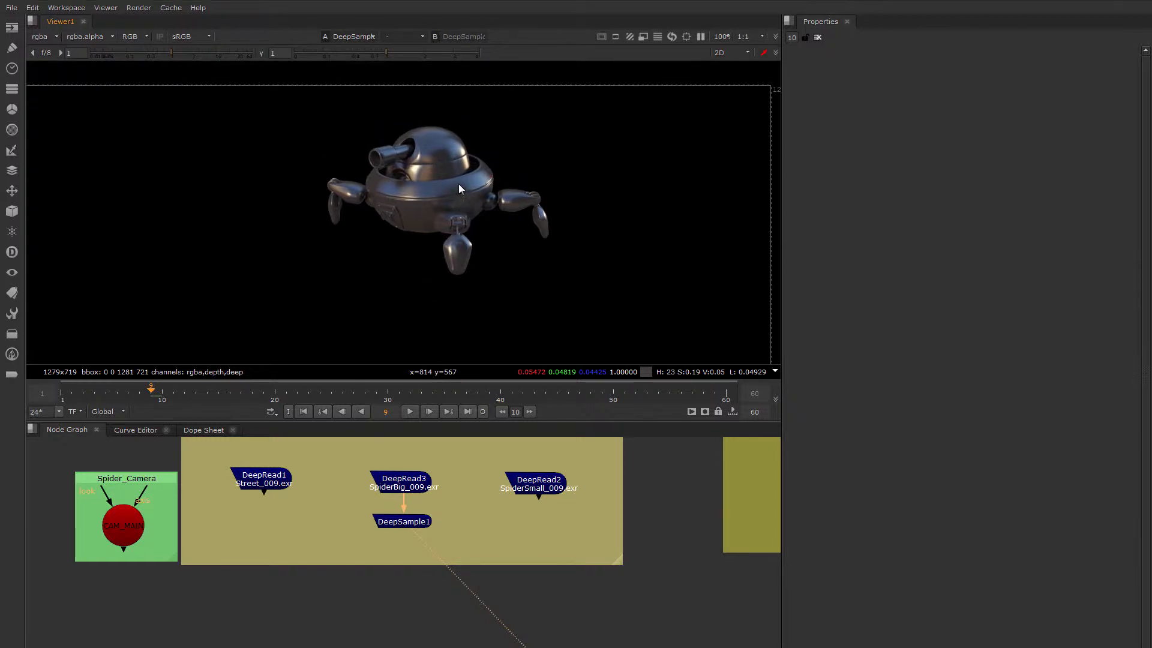
Display the depth channel of the DeepSample1 output for the big spider robot
scroll(458, 183, "up", 4)
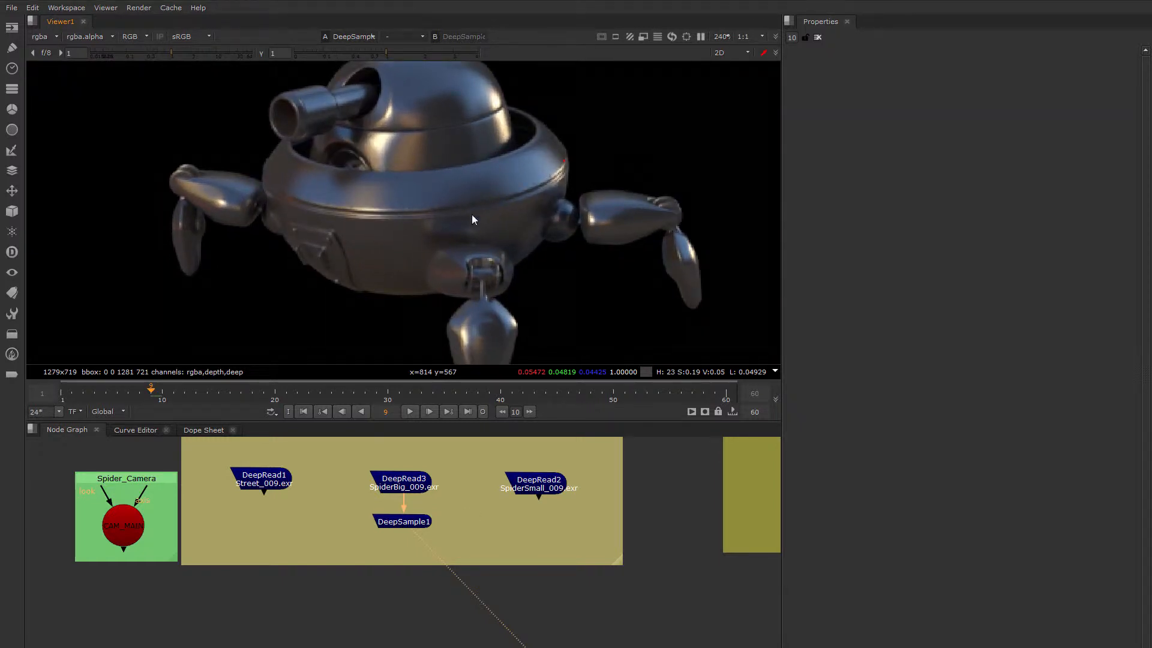
scroll(448, 199, "down", 2)
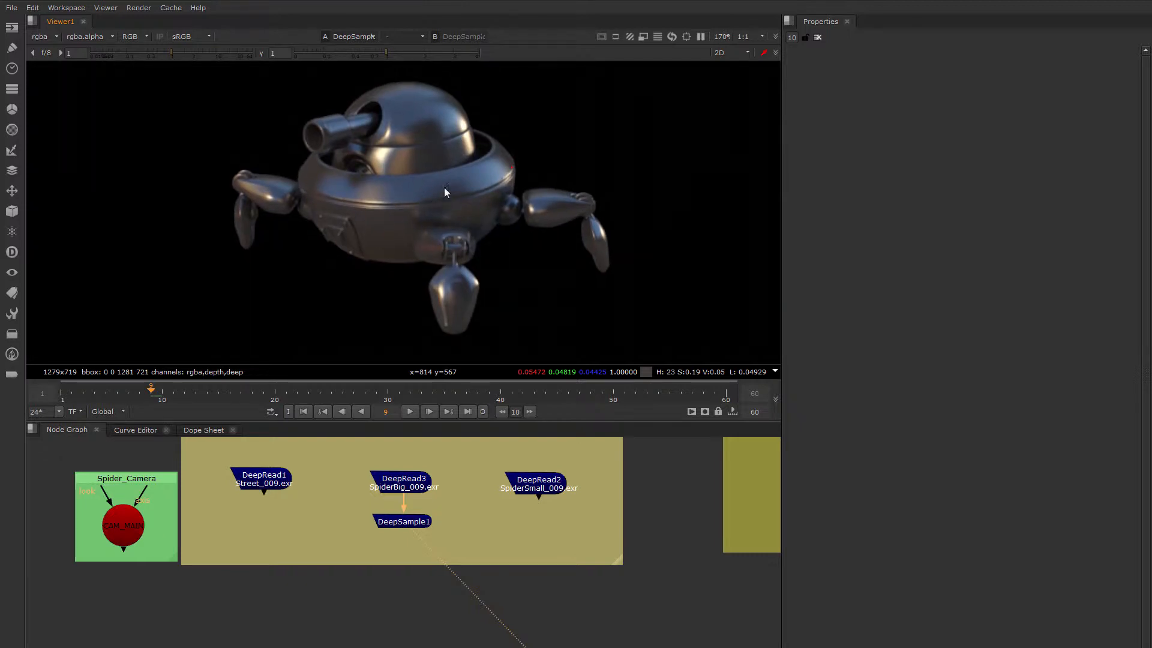
left_click(44, 38)
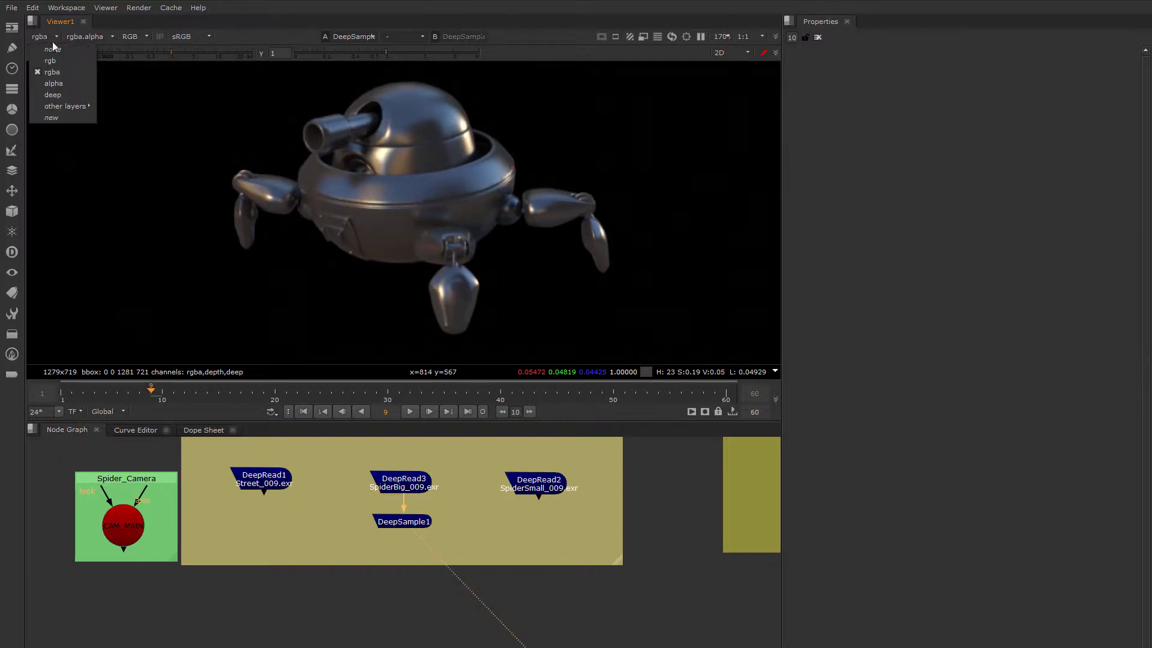
mouse_move(67, 106)
left_click(118, 108)
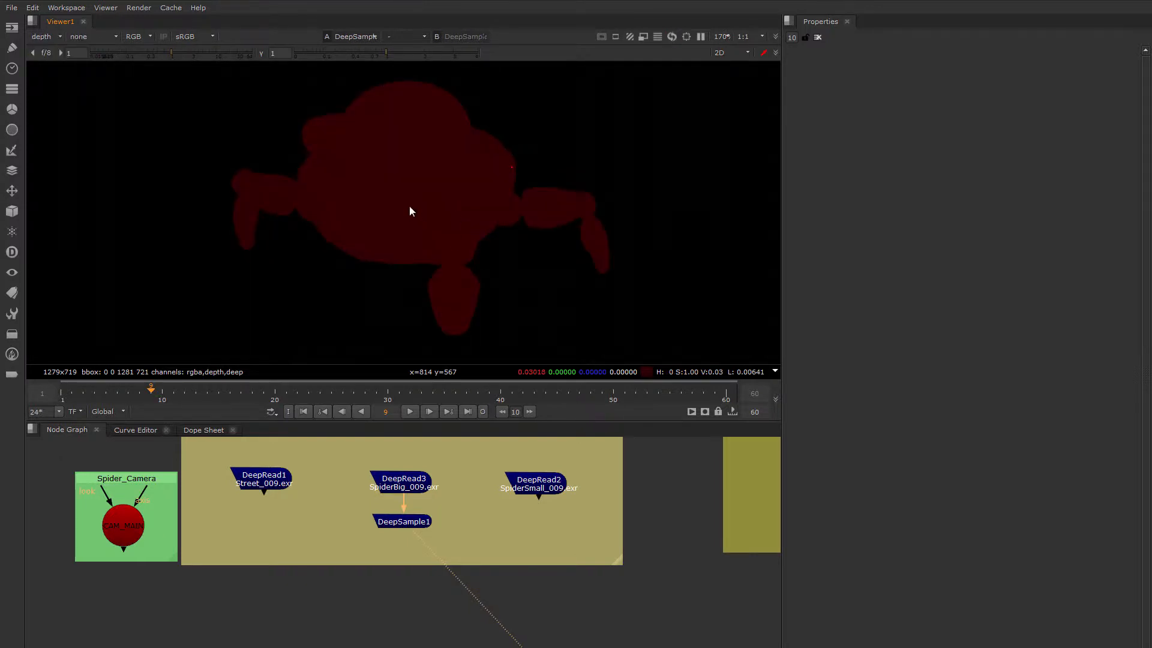
Set the viewer gain to 25 and the gamma to 0.085 to bring out the depth differences on the robot
scroll(414, 198, "up", 1)
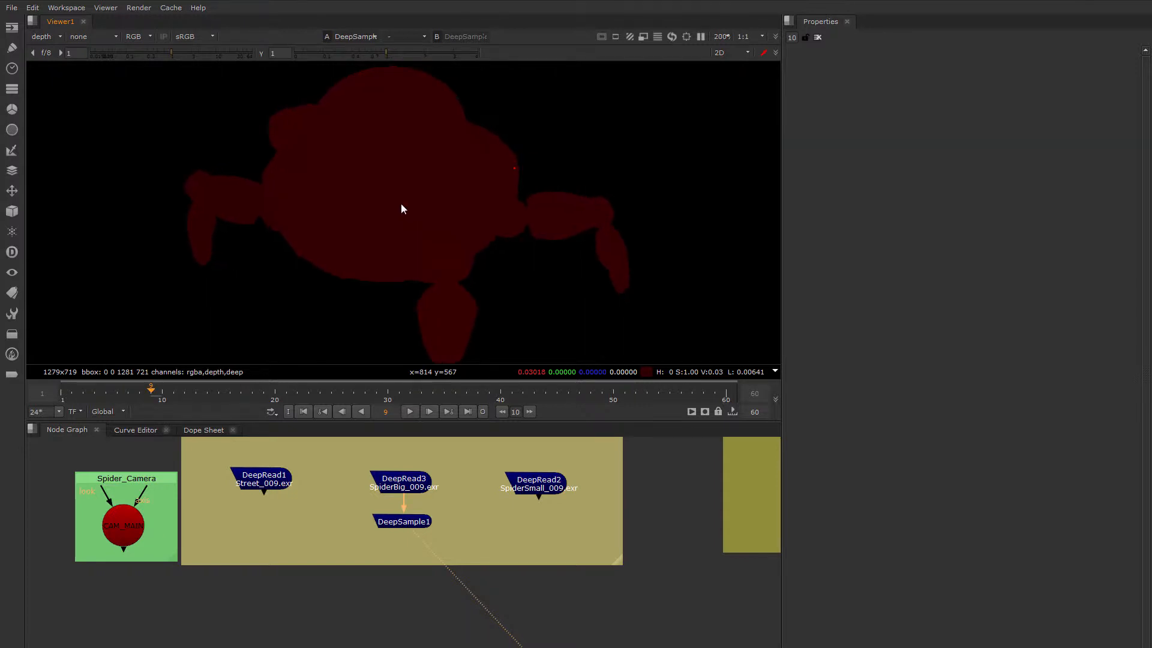
scroll(420, 198, "up", 2)
scroll(409, 63, "up", 1)
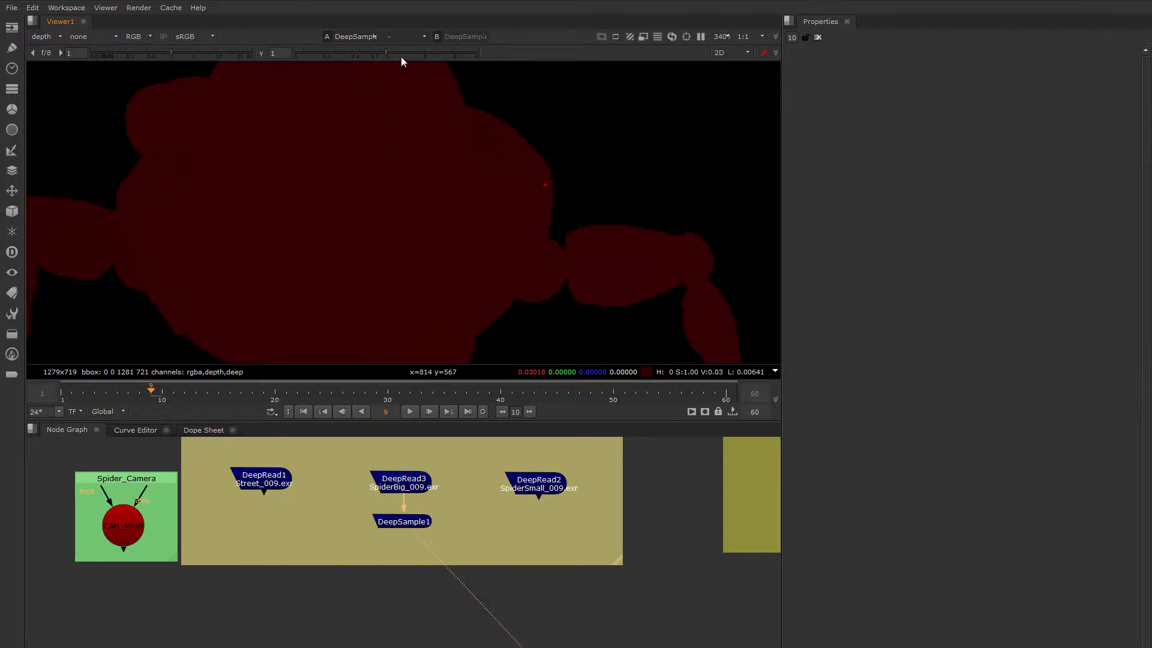
left_click(355, 53)
left_click(213, 51)
left_click(342, 53)
left_click(228, 53)
left_click(229, 53)
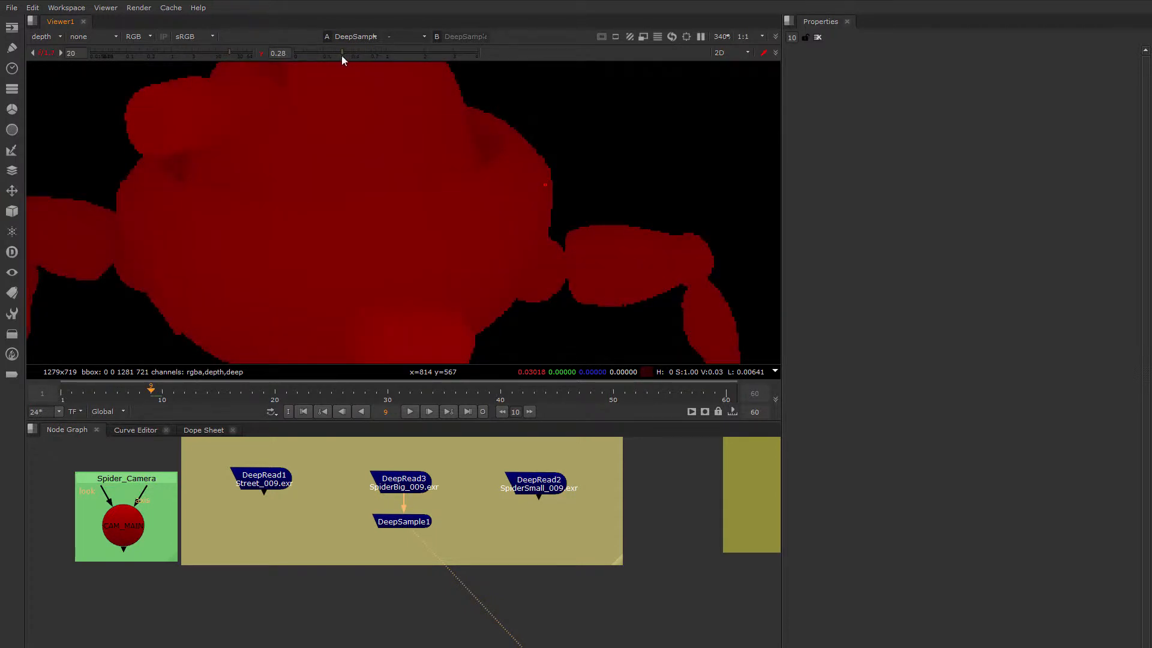
left_click(329, 54)
left_click_drag(230, 53, 234, 52)
left_click(322, 53)
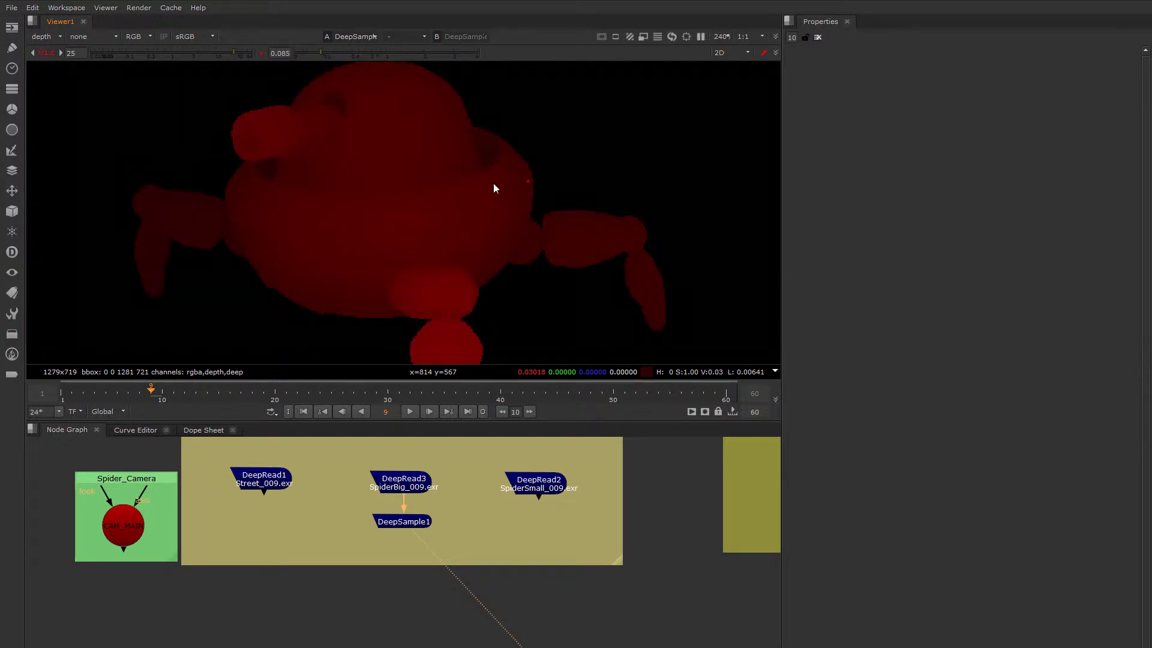
Examine the depth values along the robot's body rim, underside and front leg
scroll(477, 227, "up", 5)
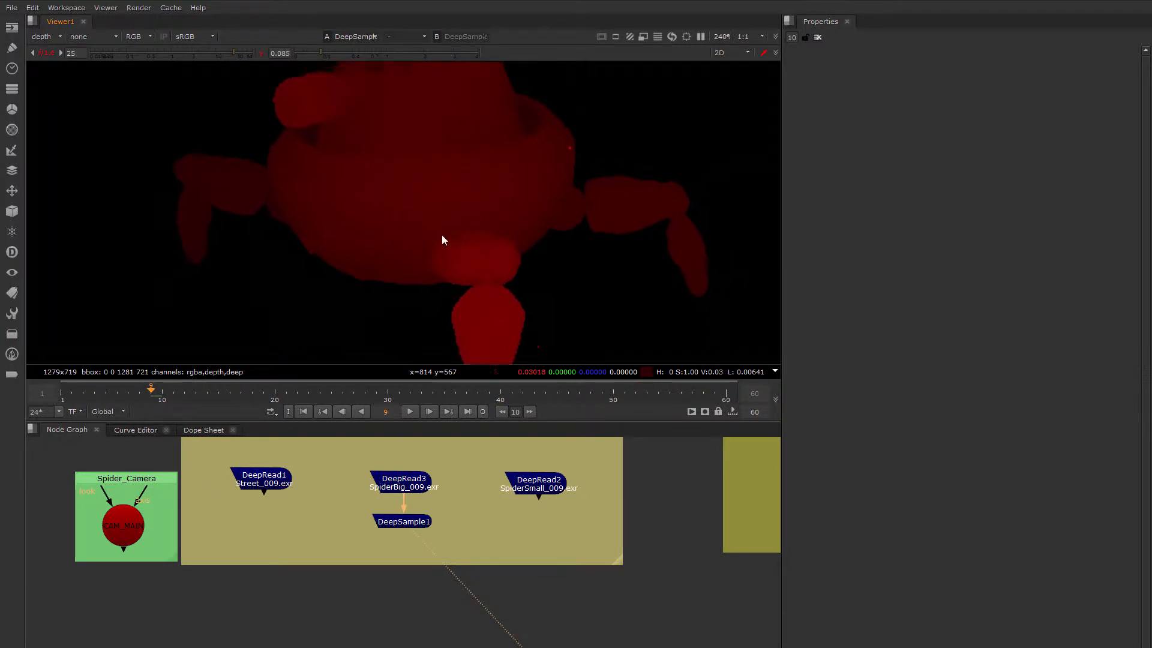
scroll(476, 168, "up", 2)
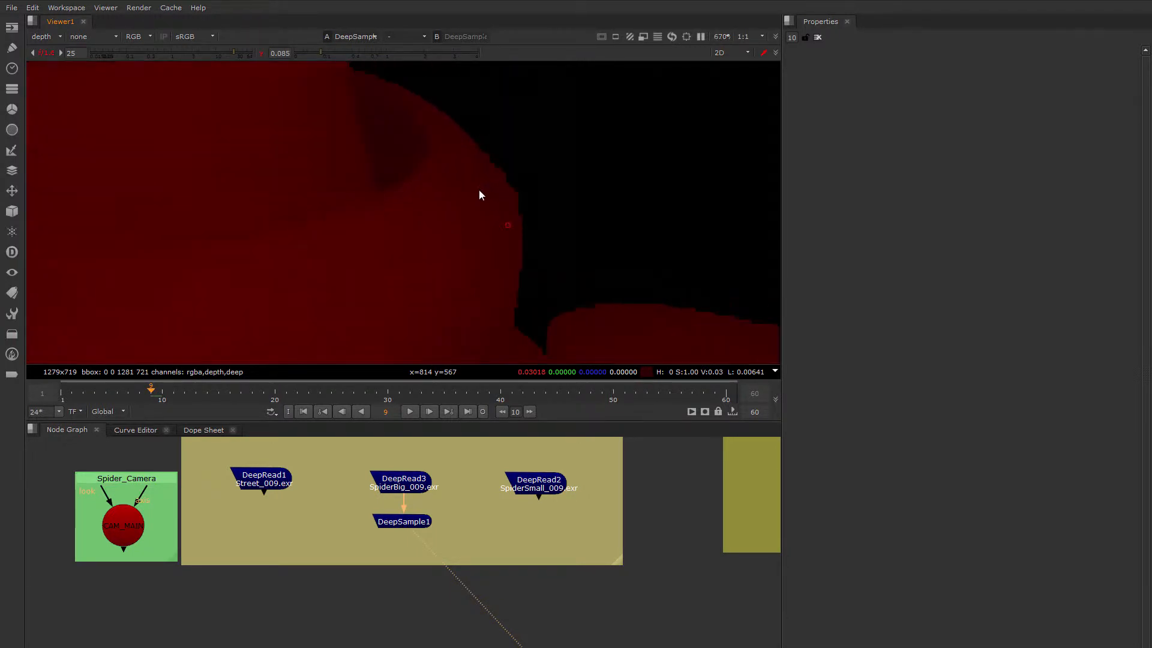
scroll(527, 219, "down", 1)
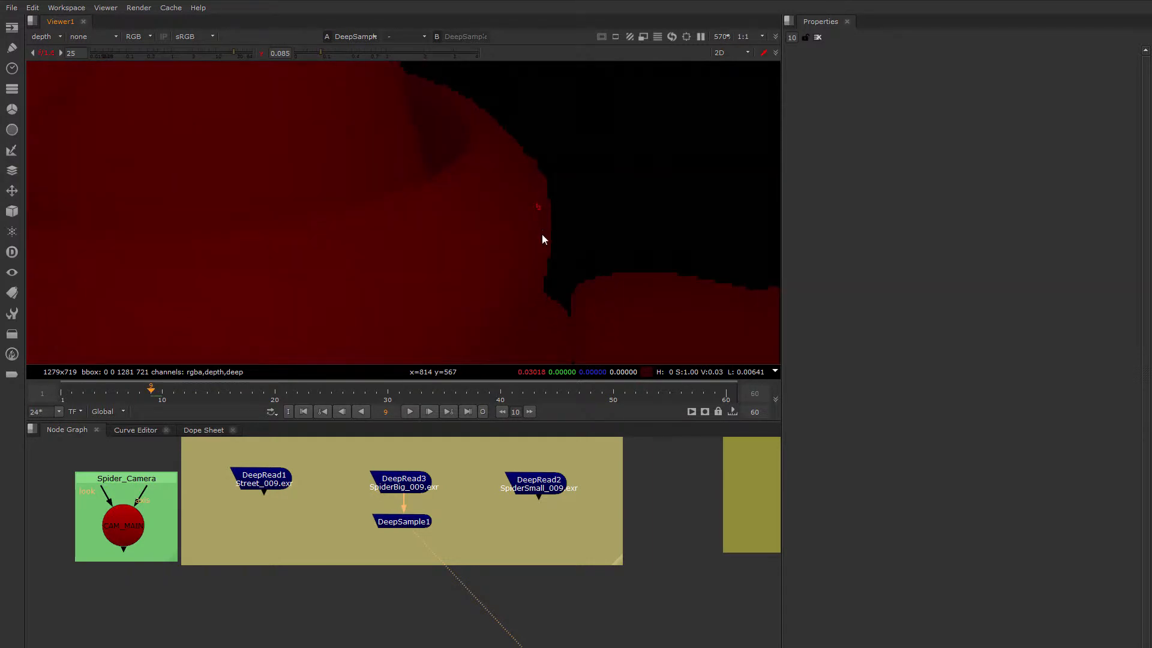
scroll(538, 188, "down", 2)
scroll(540, 191, "up", 4)
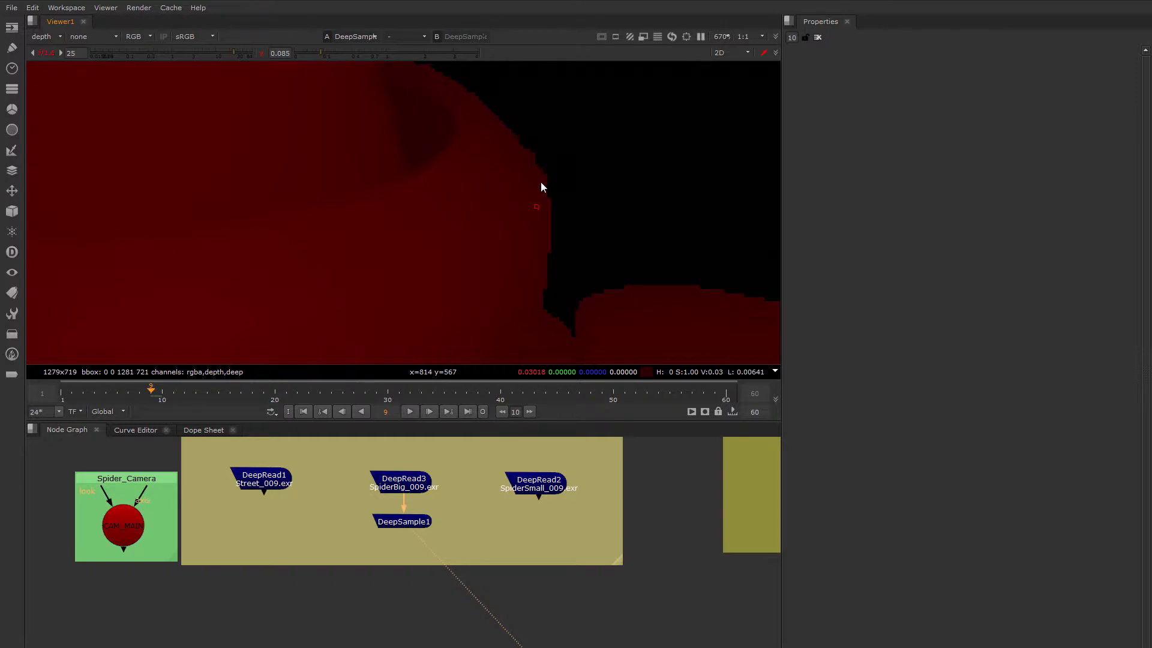
scroll(542, 179, "down", 5)
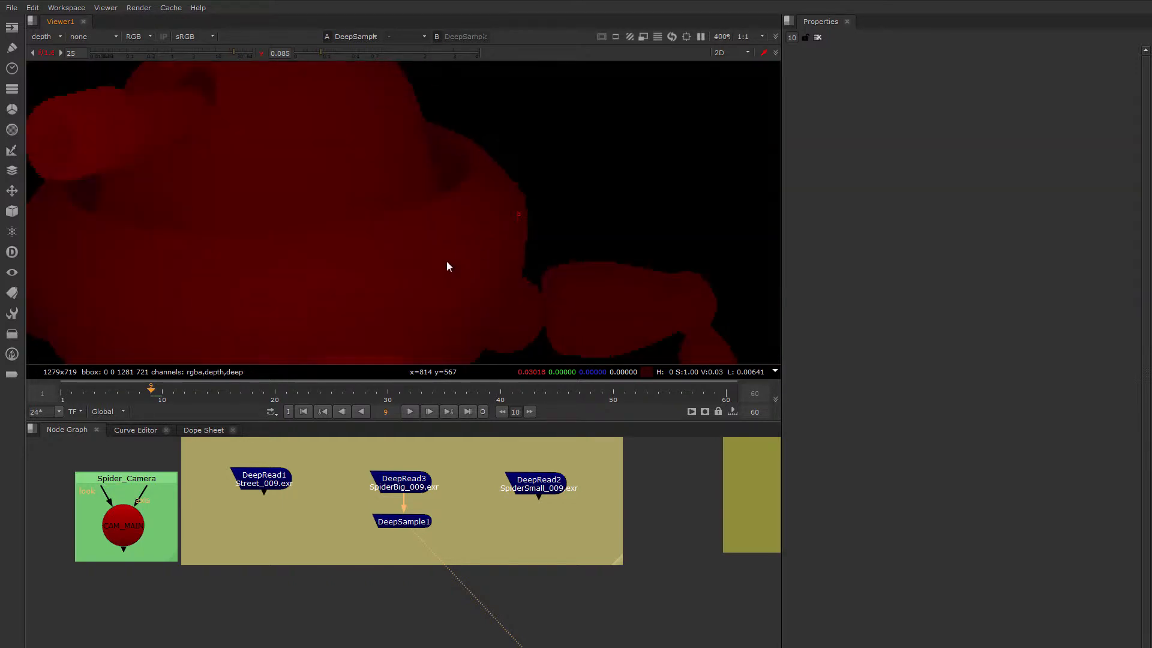
middle_click_drag(472, 270, 523, 172)
middle_click_drag(478, 255, 513, 175)
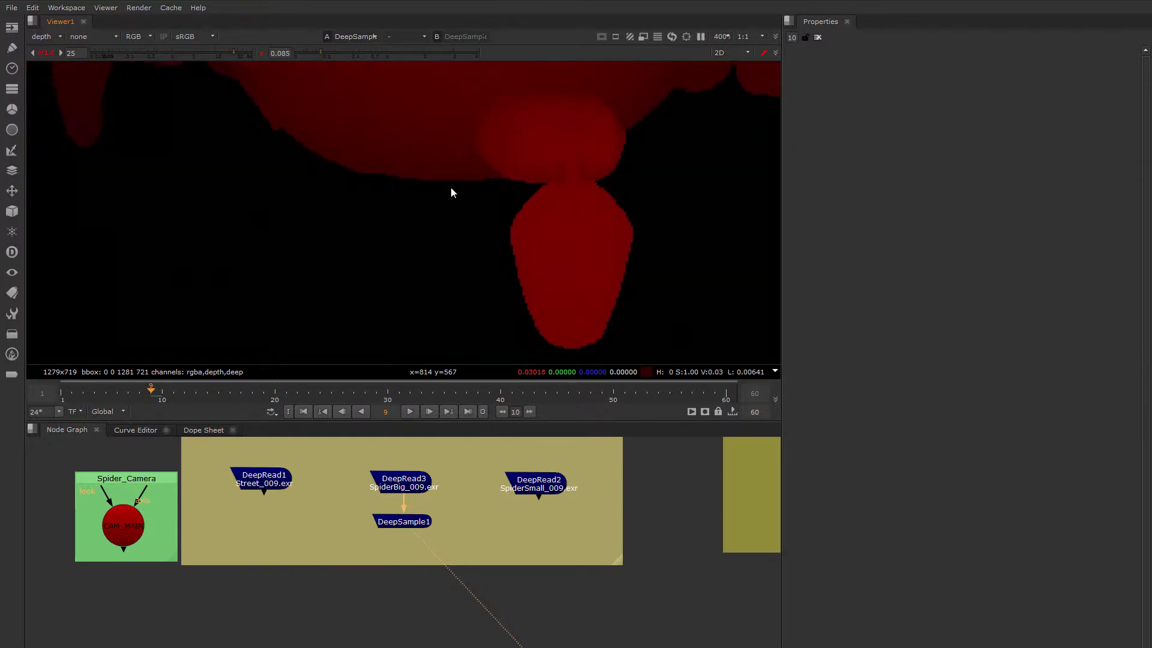
middle_click_drag(448, 191, 452, 228)
scroll(555, 167, "up", 2)
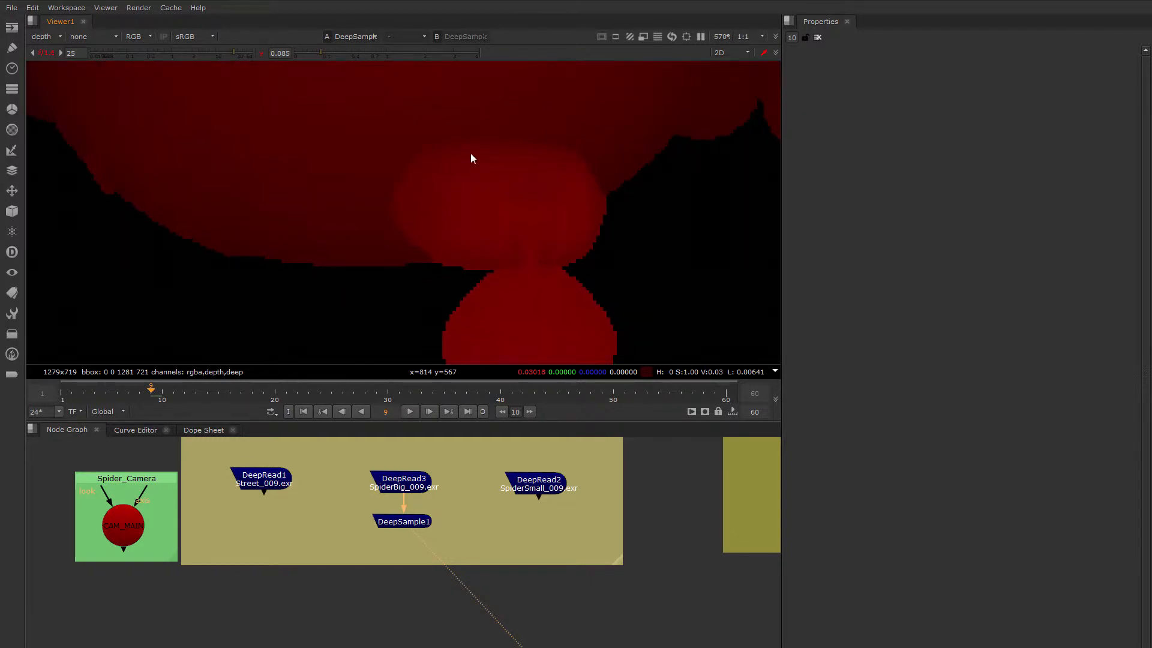
middle_click_drag(352, 215, 429, 254)
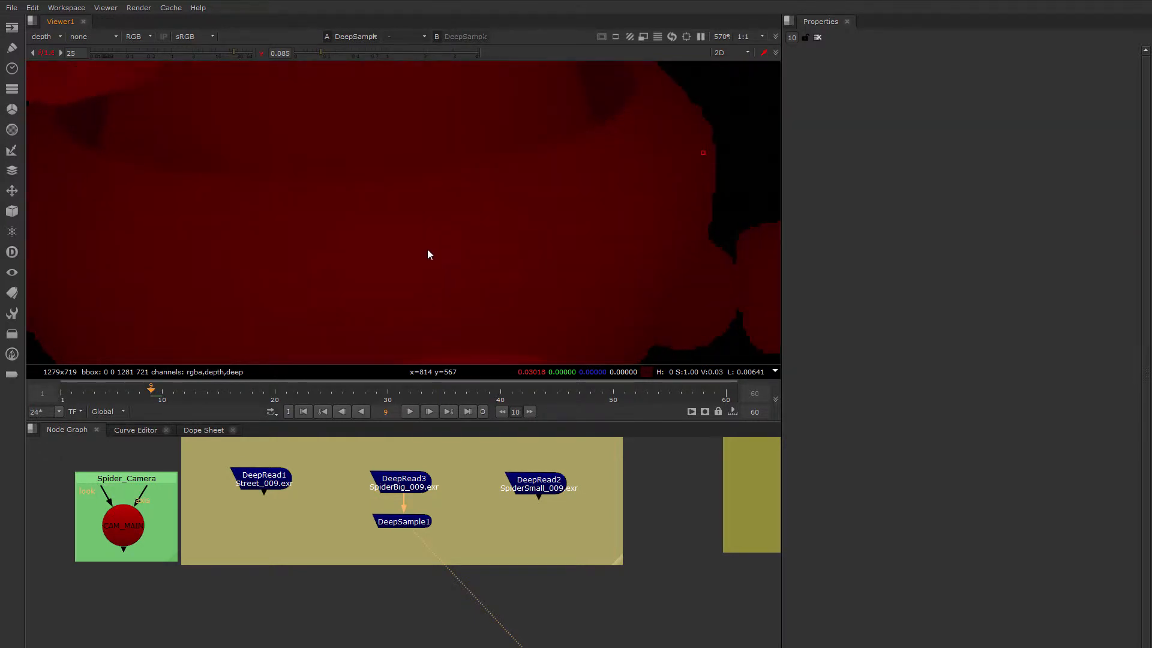
Examine the depth shading where the robot's side leg meets the body, including the leg's stepped outline
middle_click_drag(609, 234, 398, 219)
middle_click_drag(679, 226, 619, 229)
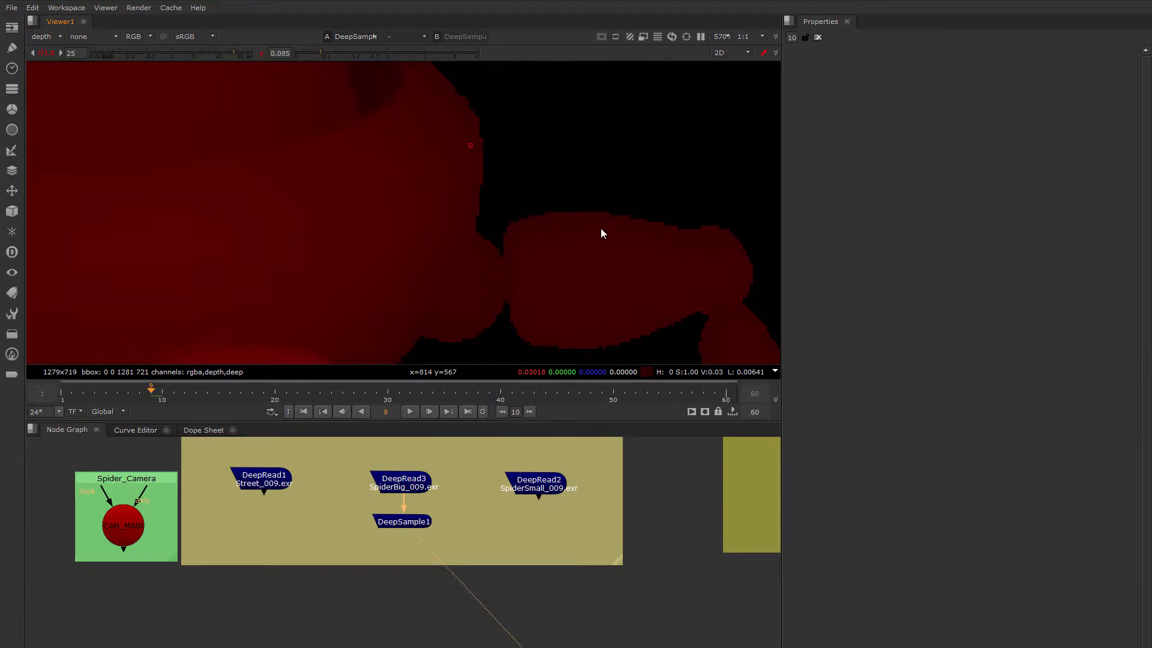
scroll(599, 231, "down", 4)
scroll(471, 249, "down", 2)
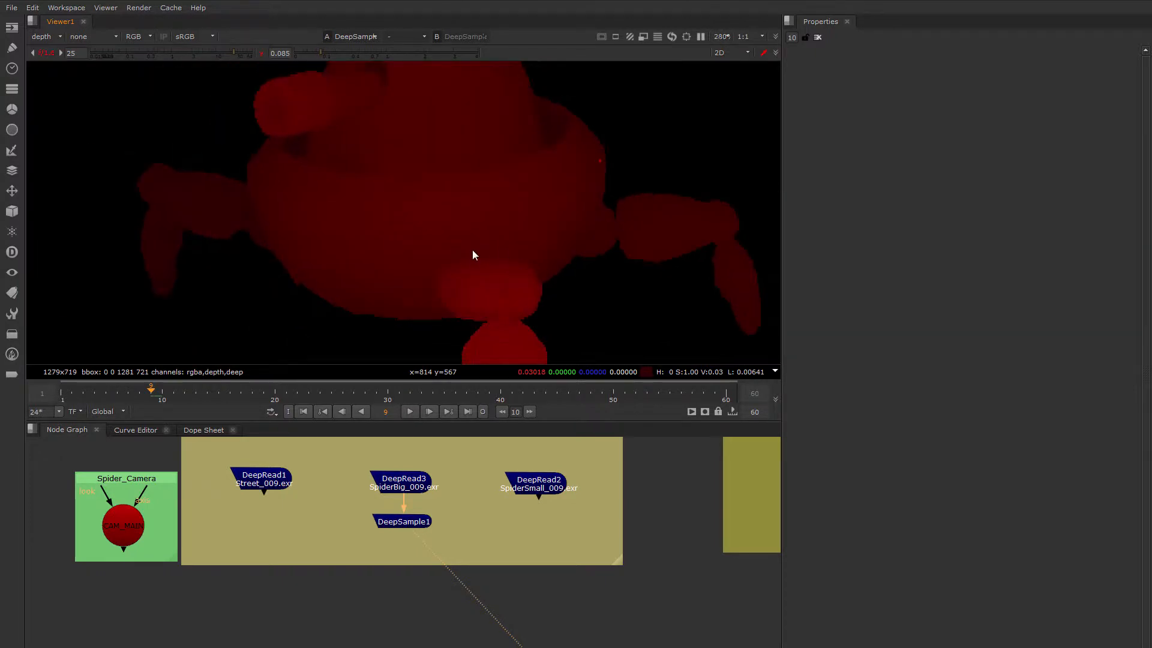
middle_click_drag(473, 250, 554, 236)
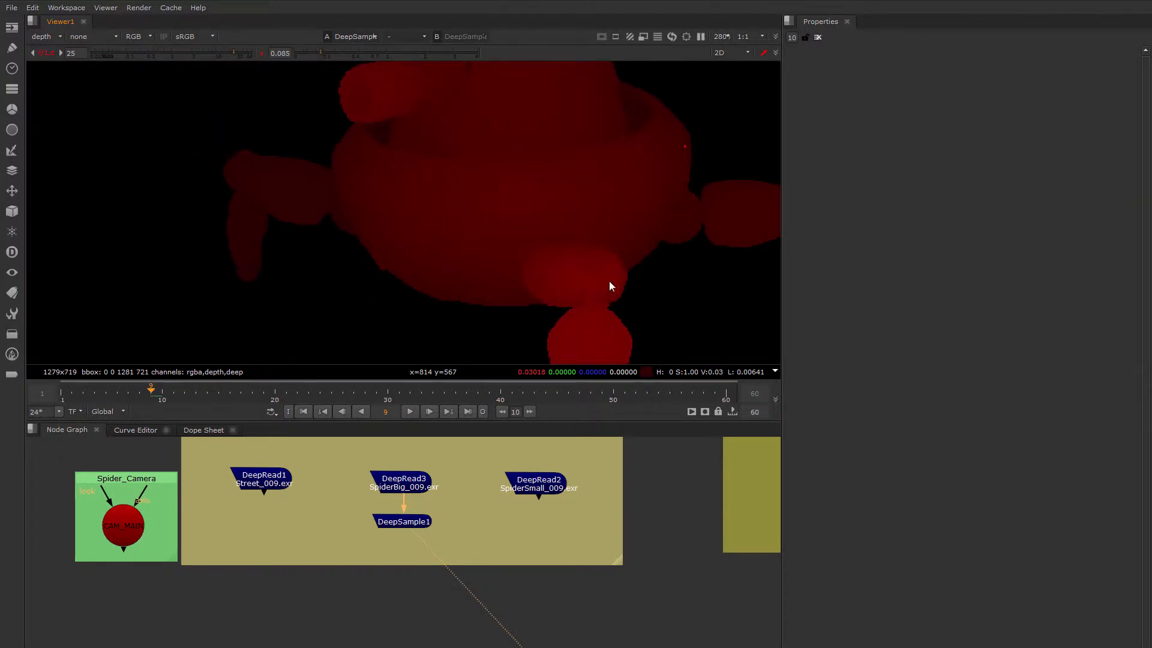
scroll(610, 281, "up", 3)
middle_click_drag(627, 264, 378, 304)
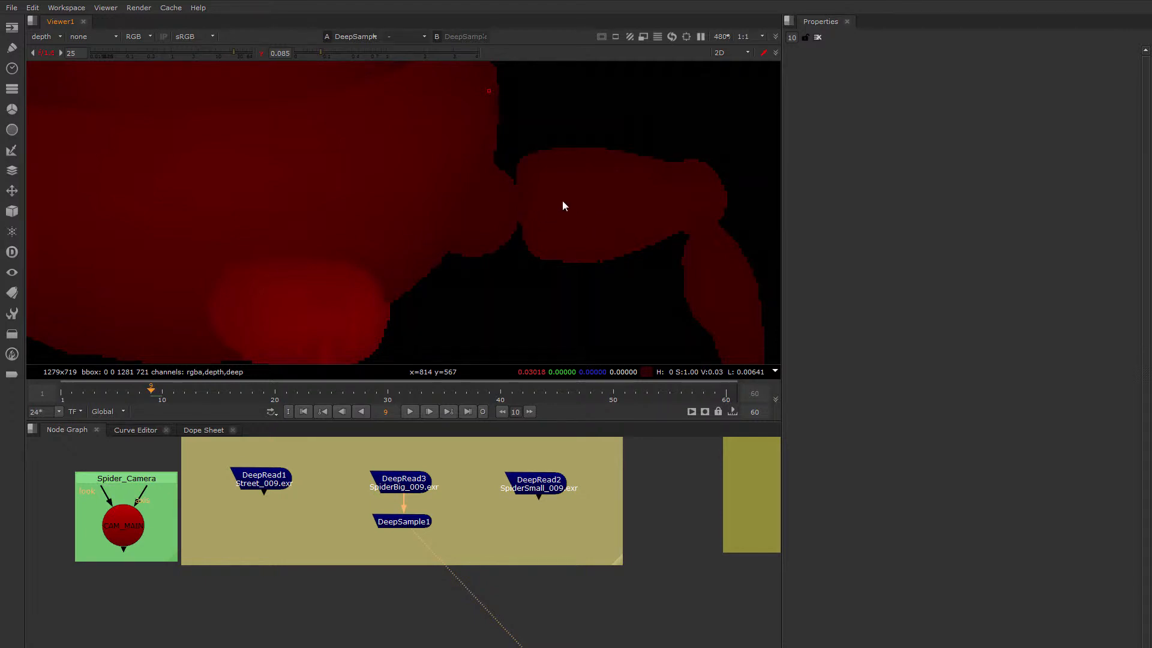
middle_click_drag(562, 206, 488, 234)
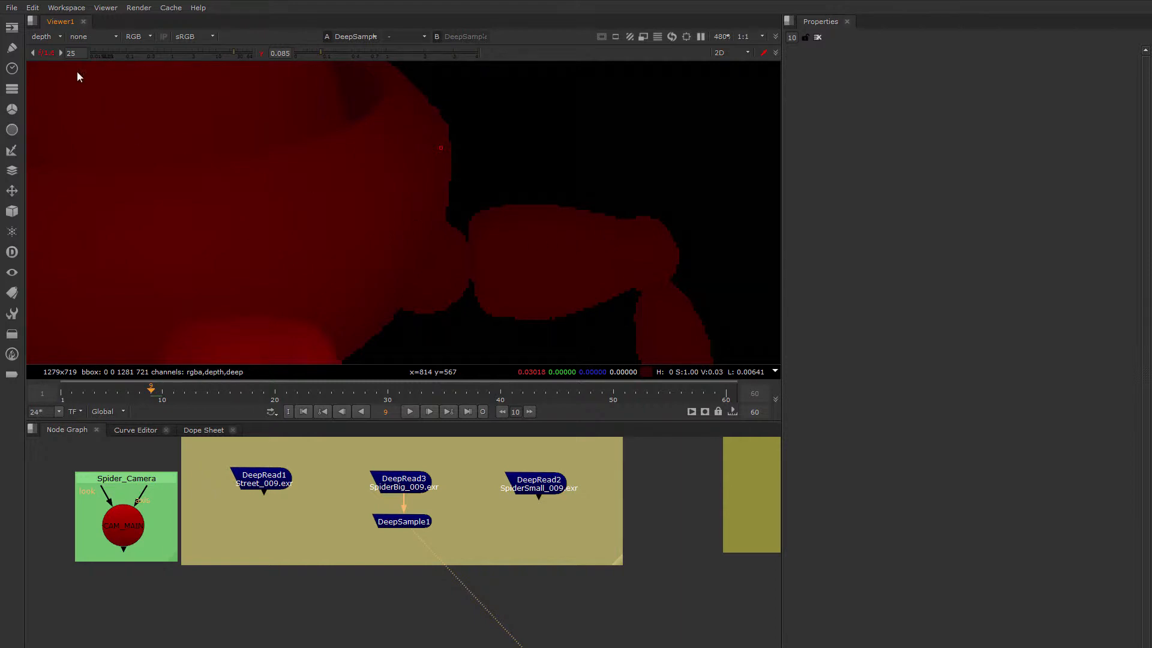
Reset the viewer gain and gamma to their defaults and display the rgba channels again
left_click(47, 53)
left_click(260, 54)
left_click(41, 38)
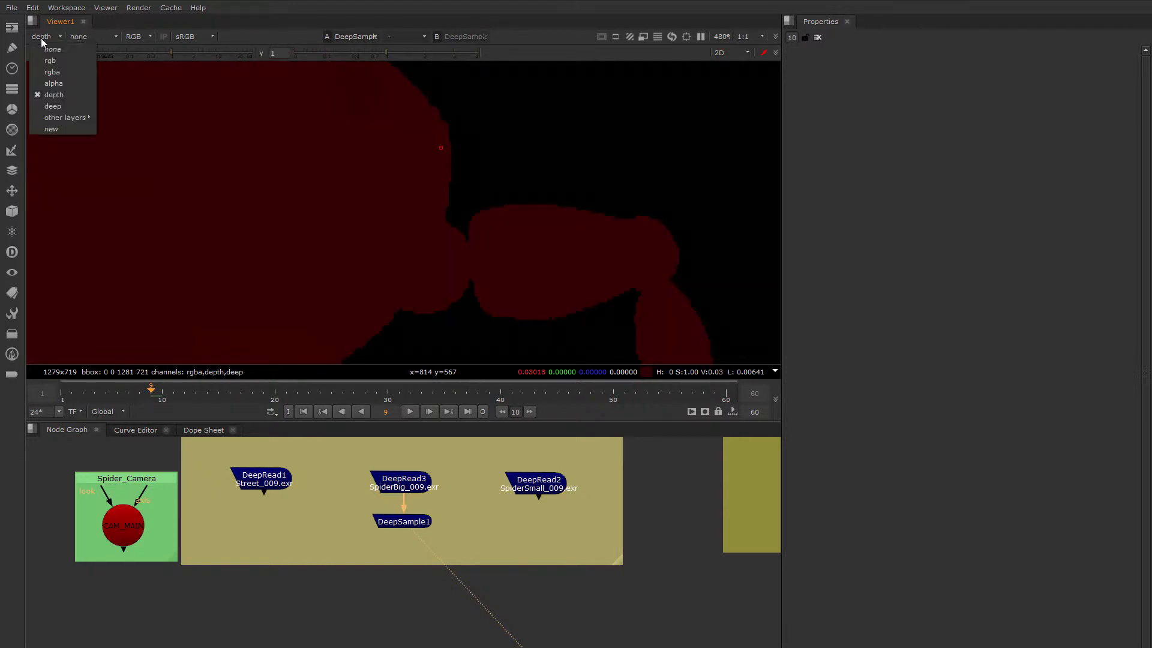
left_click(61, 72)
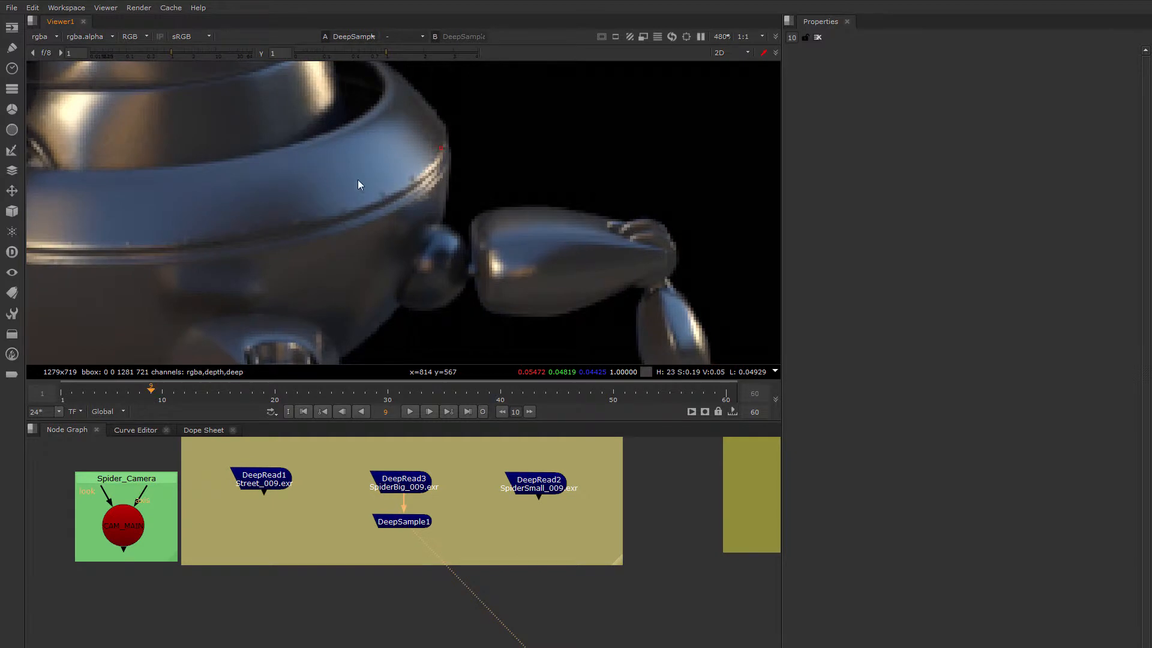
Examine the semi-transparent edge pixels along the robot's upper body rim in the colour image
scroll(358, 179, "up", 5)
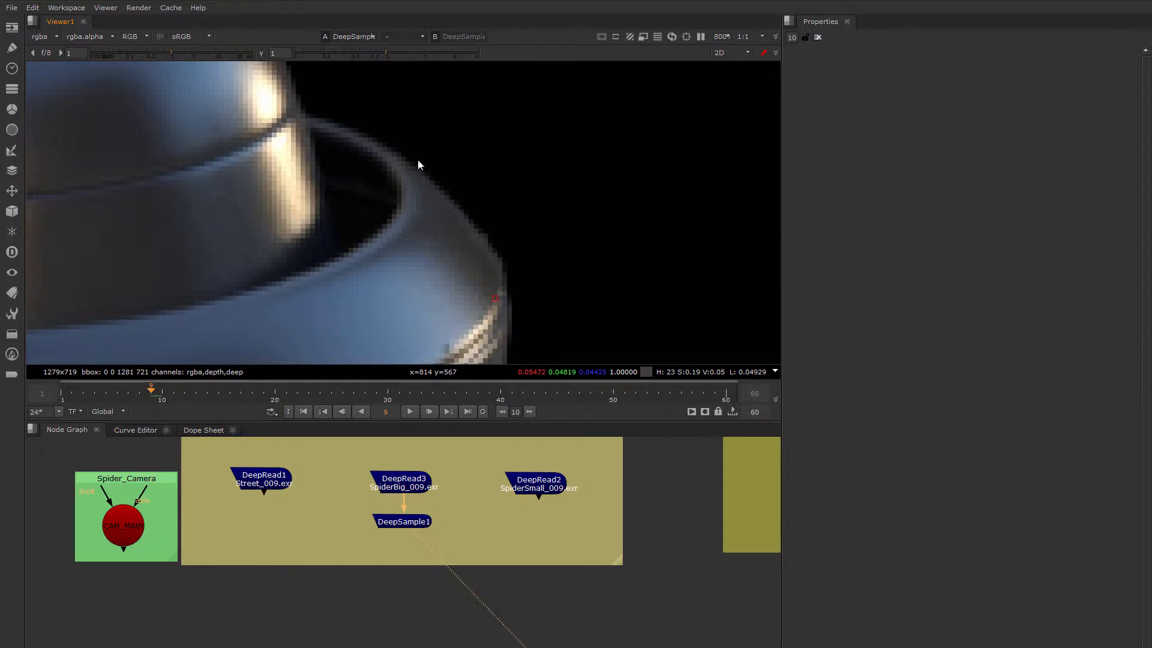
scroll(482, 235, "up", 2)
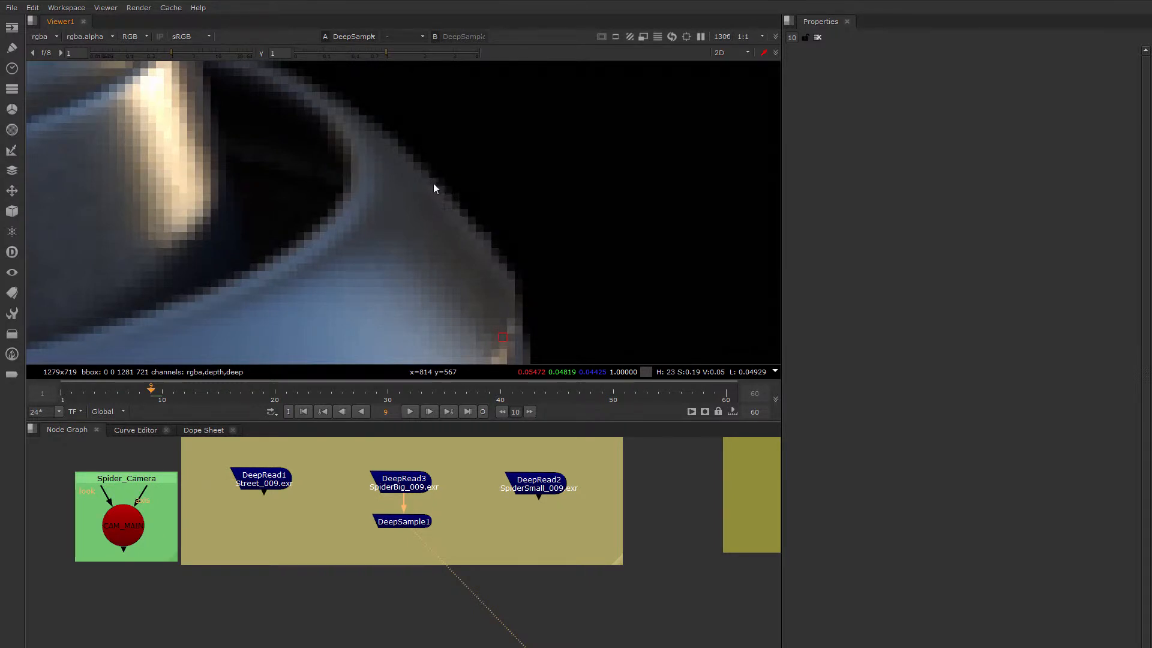
scroll(433, 181, "up", 2)
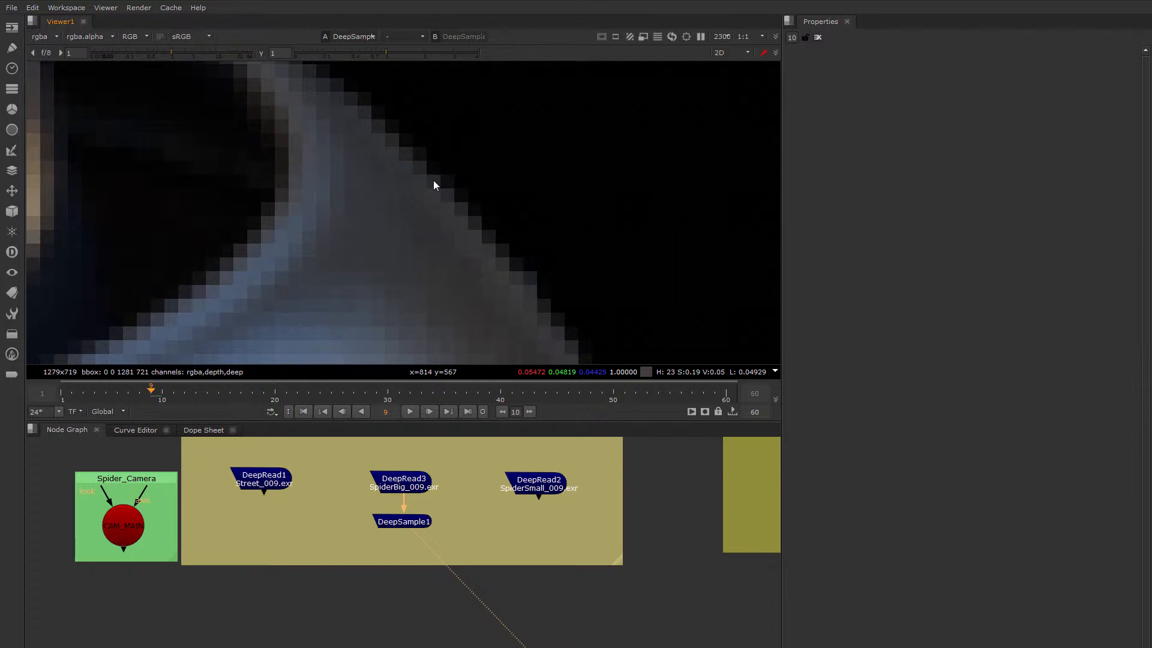
scroll(405, 149, "up", 2)
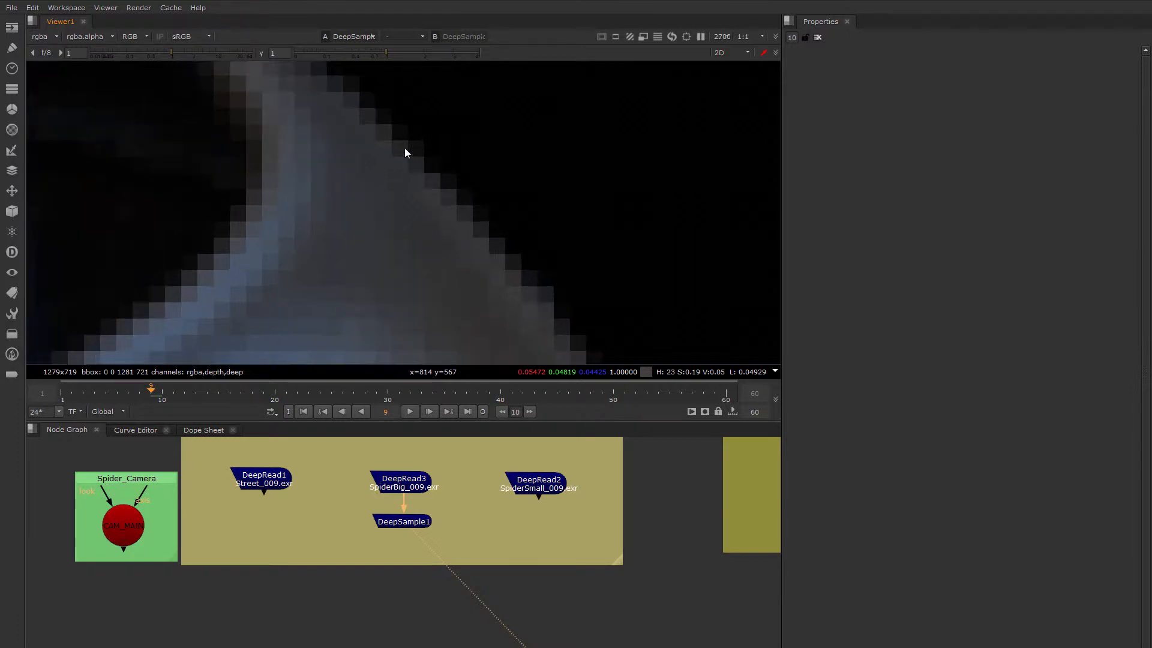
scroll(491, 241, "down", 6)
scroll(463, 197, "up", 3)
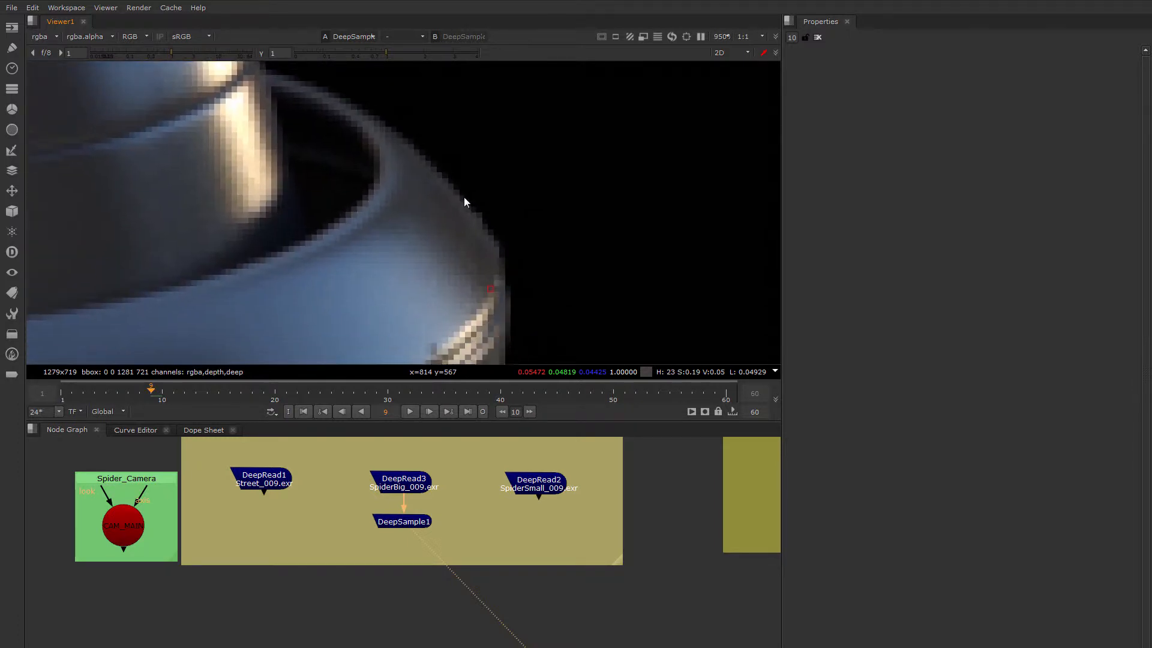
scroll(470, 206, "down", 1)
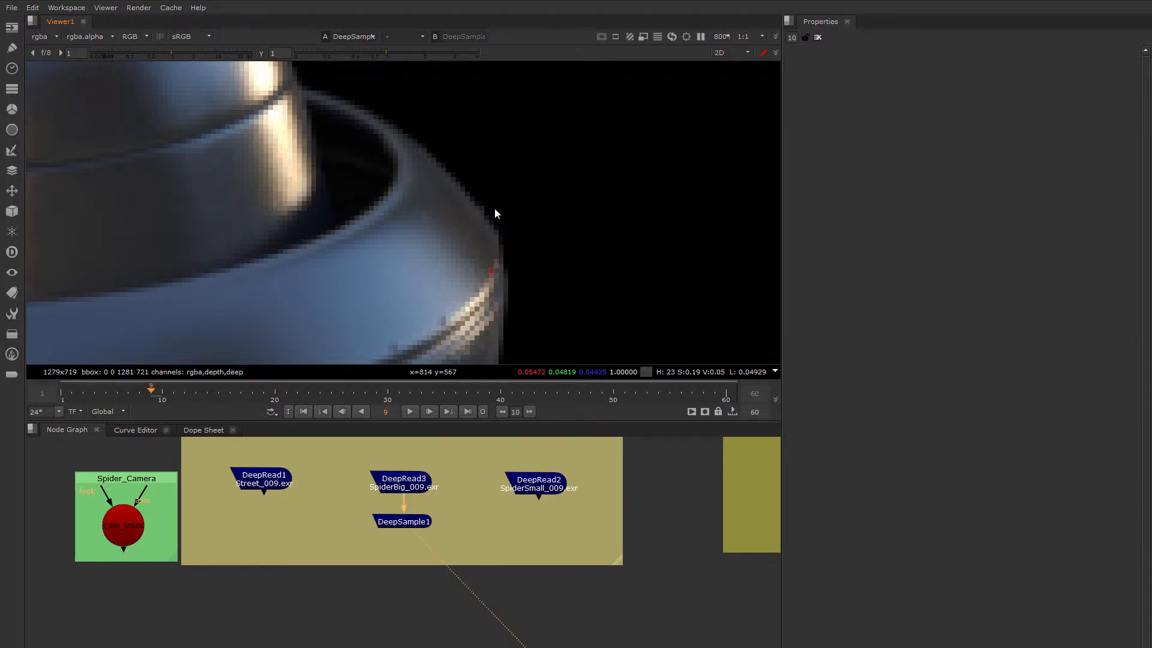
scroll(460, 197, "down", 5)
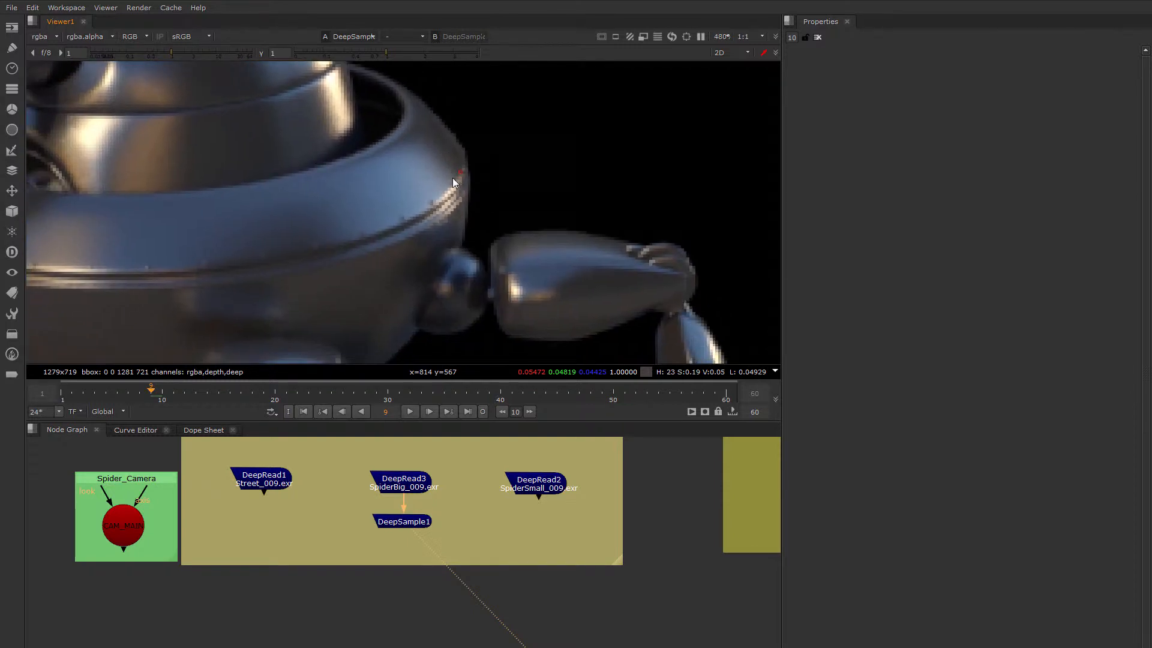
Inspect the edge pixels of the robot's side leg and compare them with the body rim
scroll(453, 178, "up", 3)
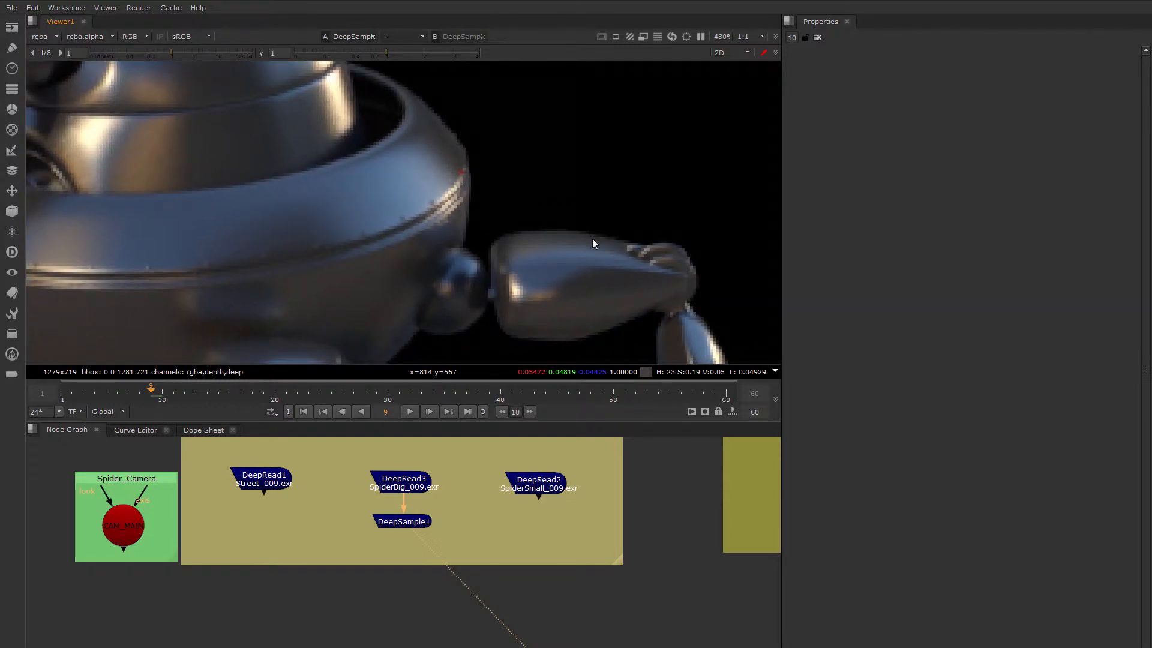
scroll(533, 233, "up", 5)
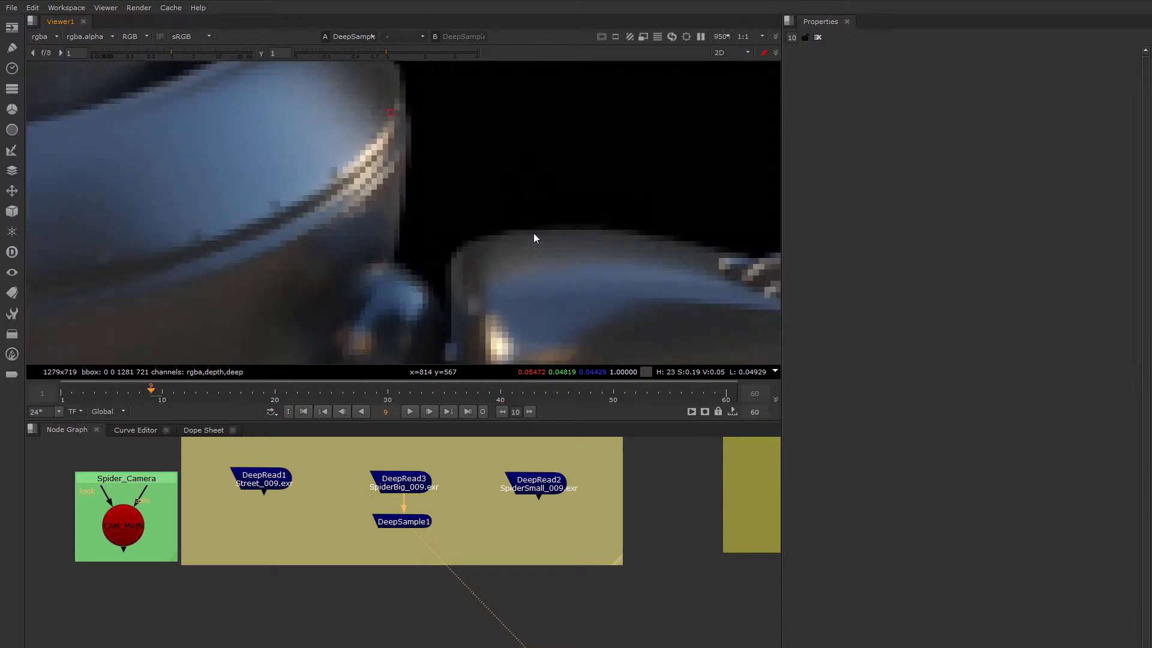
scroll(483, 235, "up", 2)
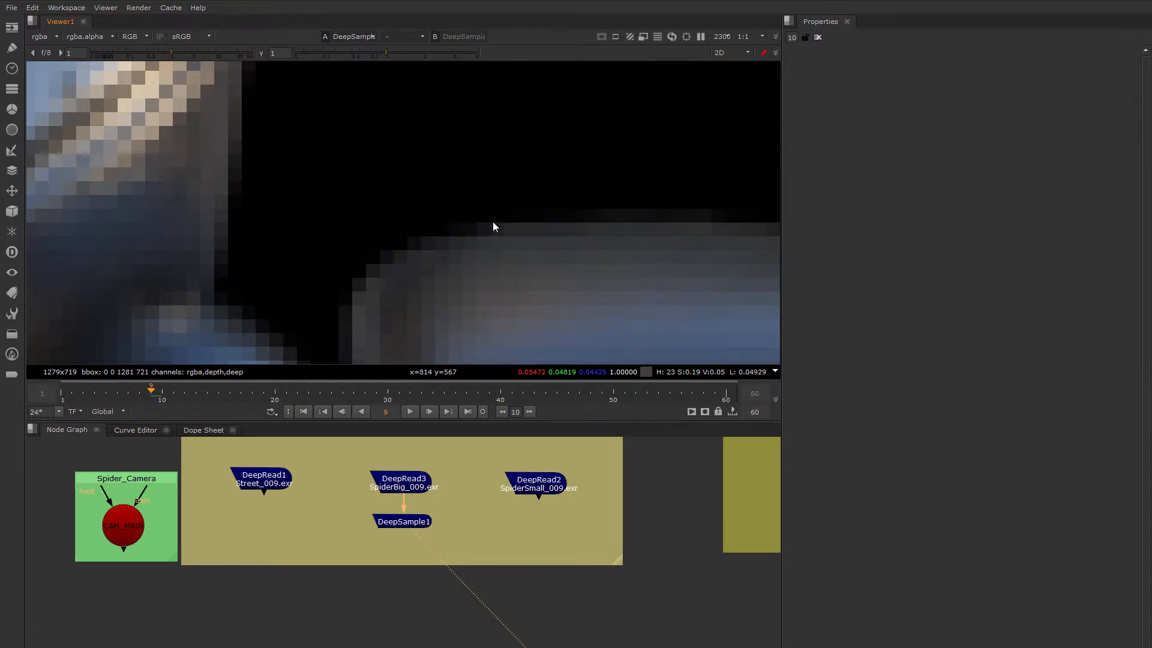
scroll(492, 221, "down", 3)
scroll(507, 264, "down", 5)
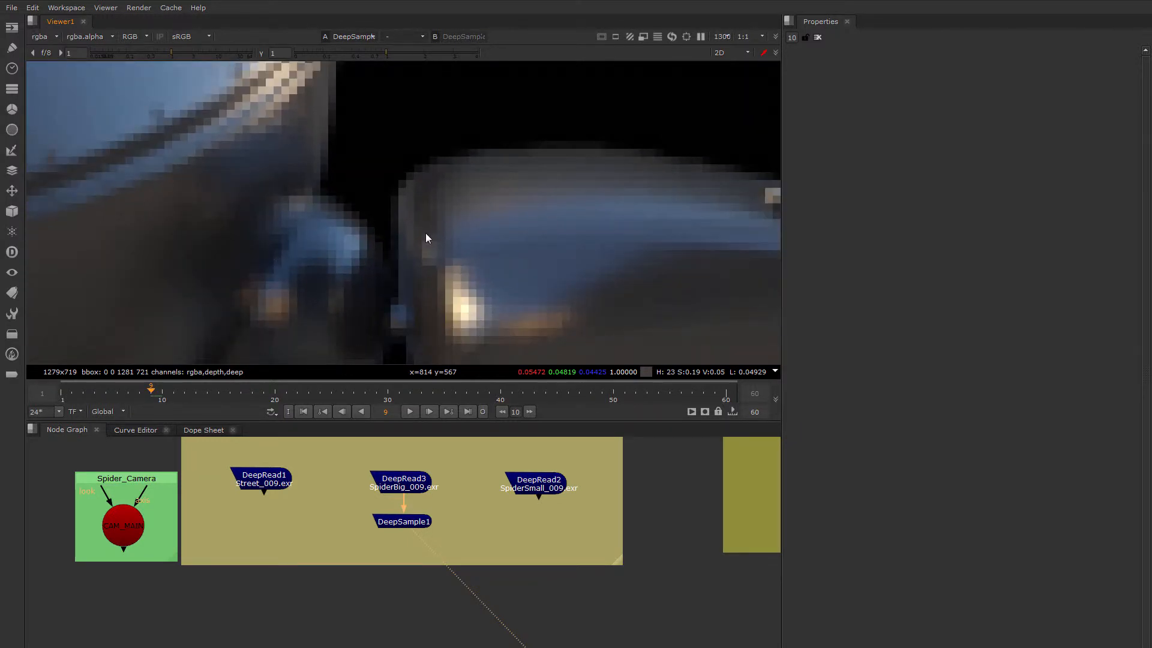
scroll(473, 257, "up", 5)
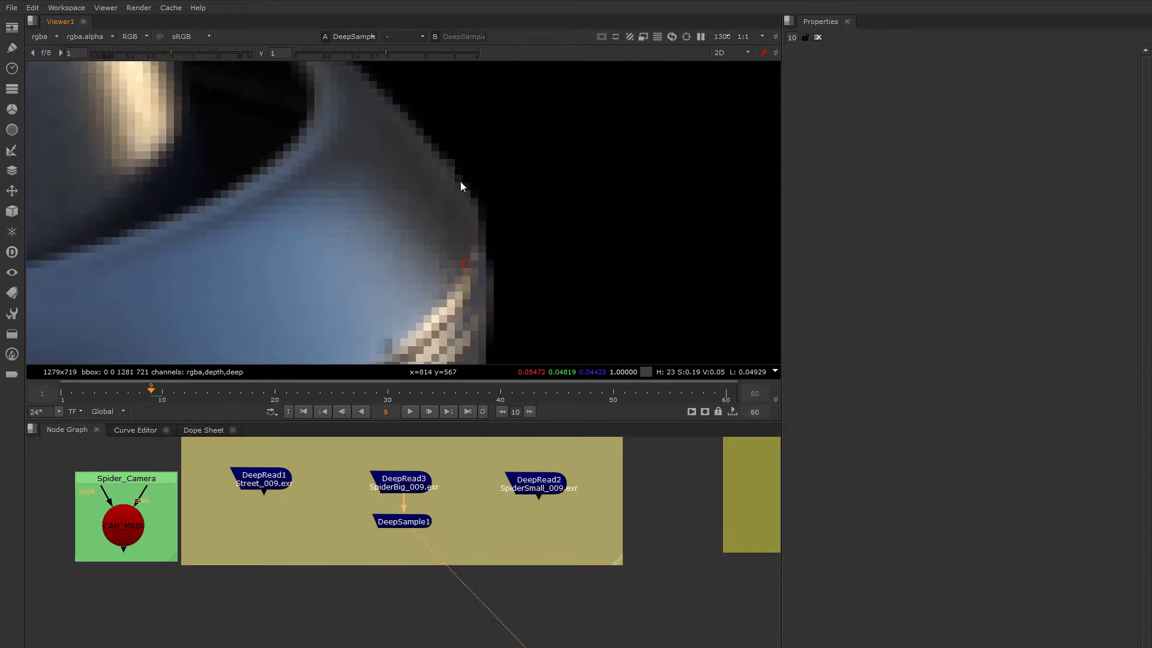
Examine the edge pixels of the robot's upper body rim in the colour image, up close and in the context of the whole body
scroll(461, 185, "up", 3)
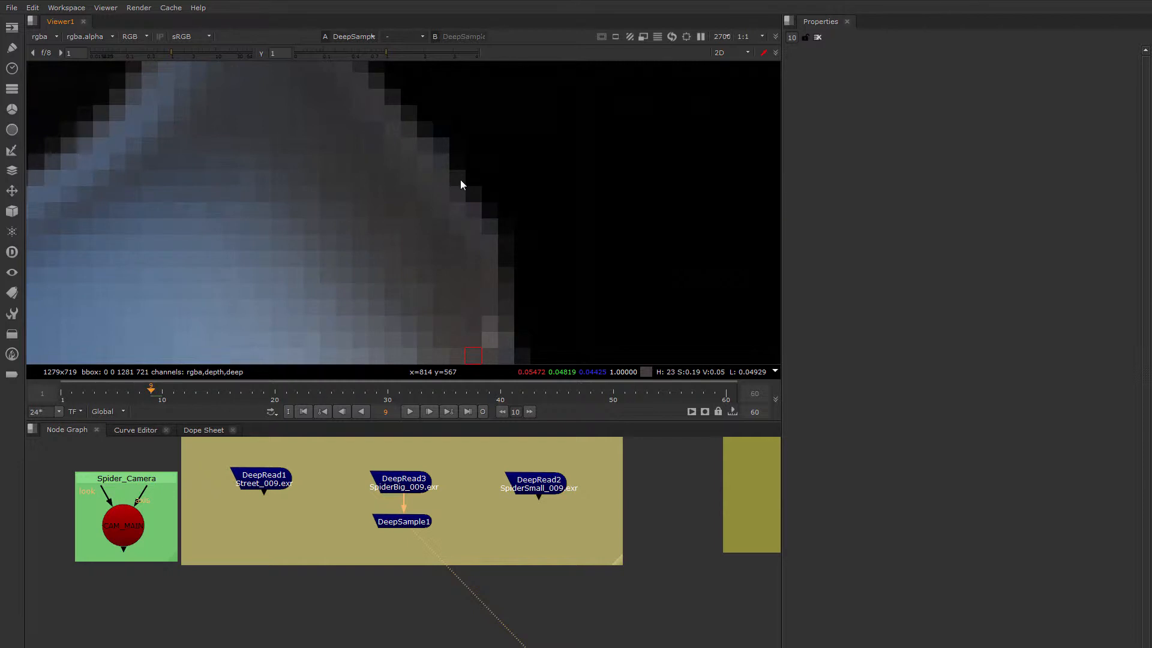
scroll(460, 180, "down", 4)
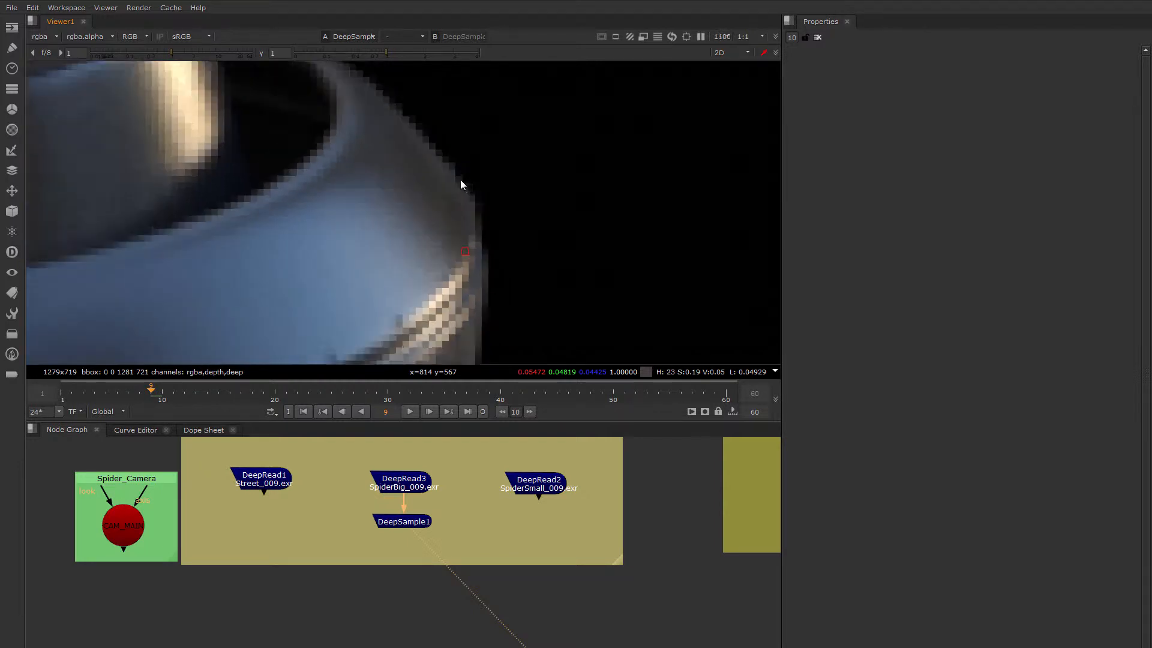
scroll(460, 181, "down", 3)
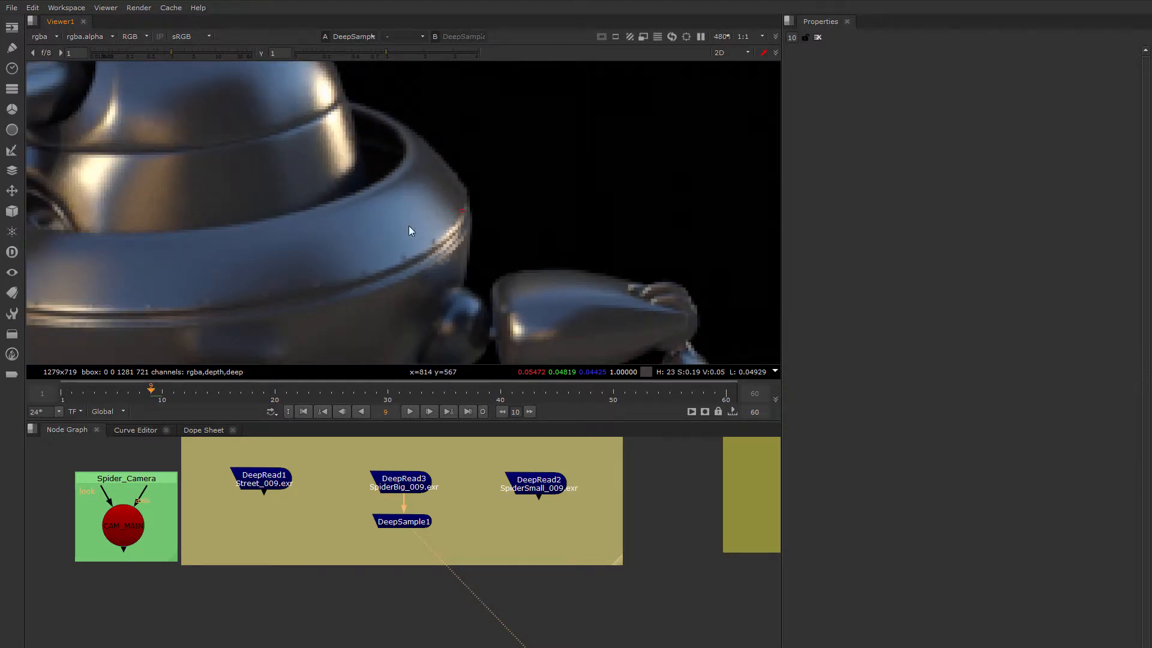
middle_click_drag(410, 228, 538, 224)
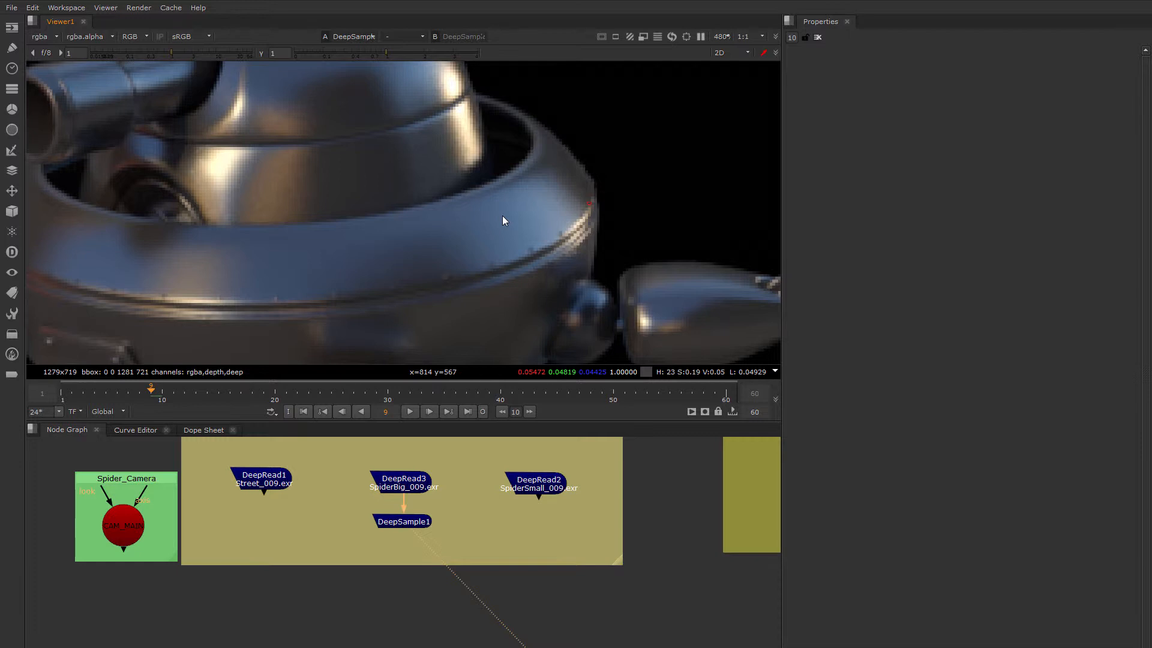
middle_click_drag(437, 234, 528, 221)
View the DeepRead3 node and display its deep channels
left_click(398, 522)
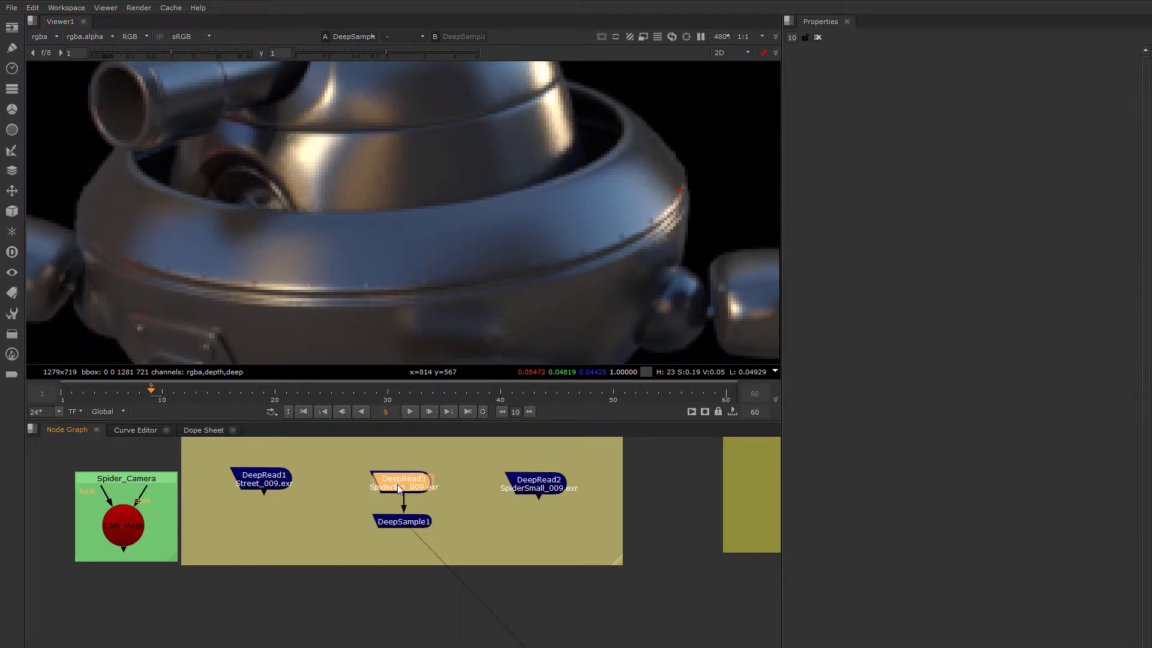
key("1")
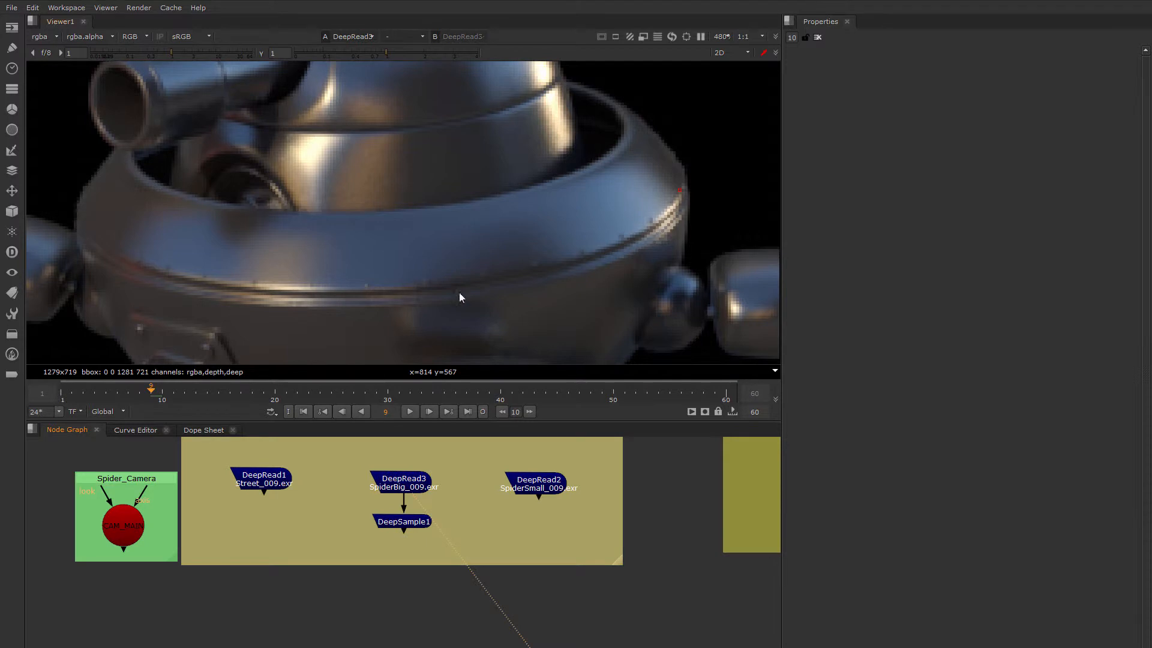
left_click(45, 39)
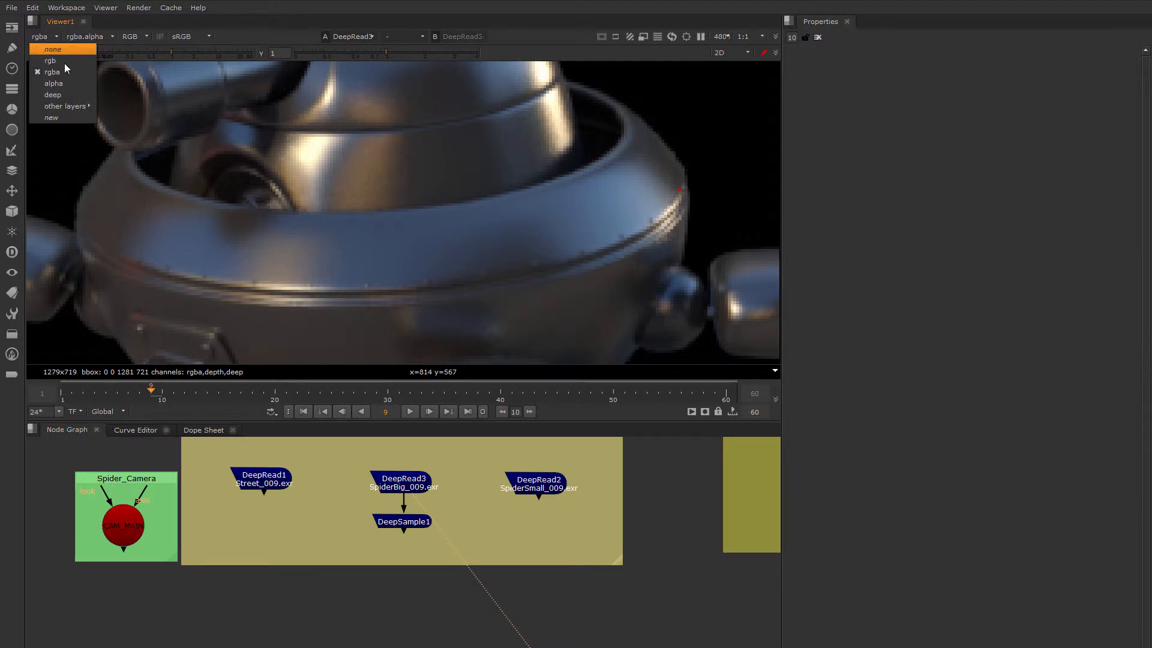
left_click(50, 95)
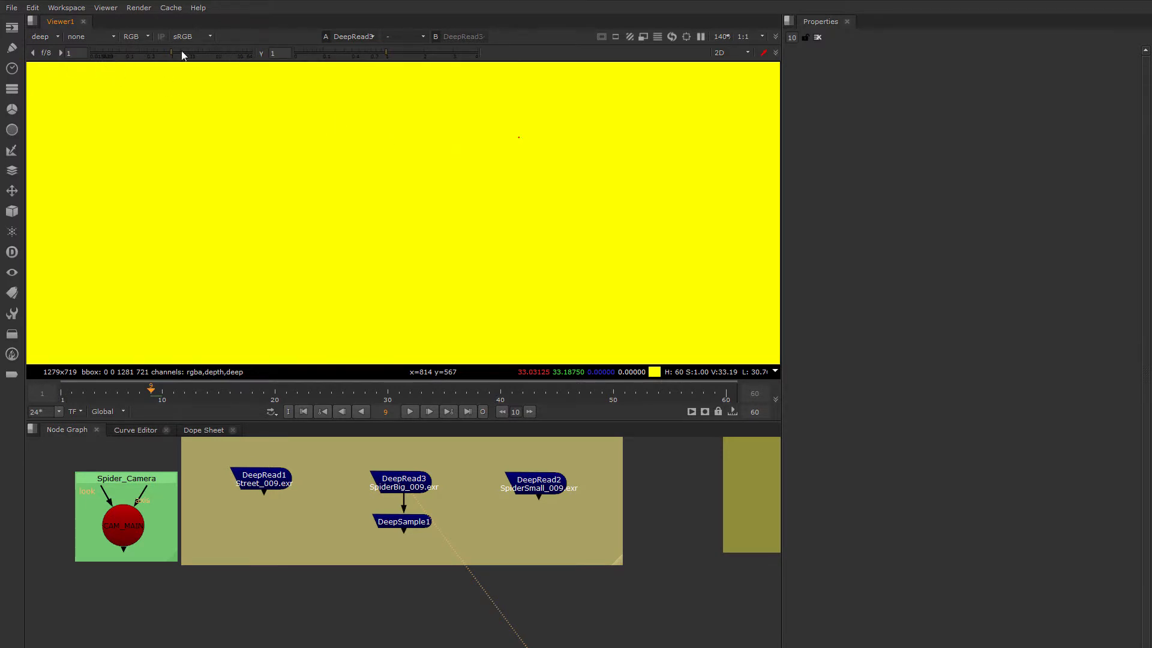
Lower the viewer gain to about 0.015 and the gamma to 0.21, with the robot's rim in close view
left_click_drag(173, 56, 90, 57)
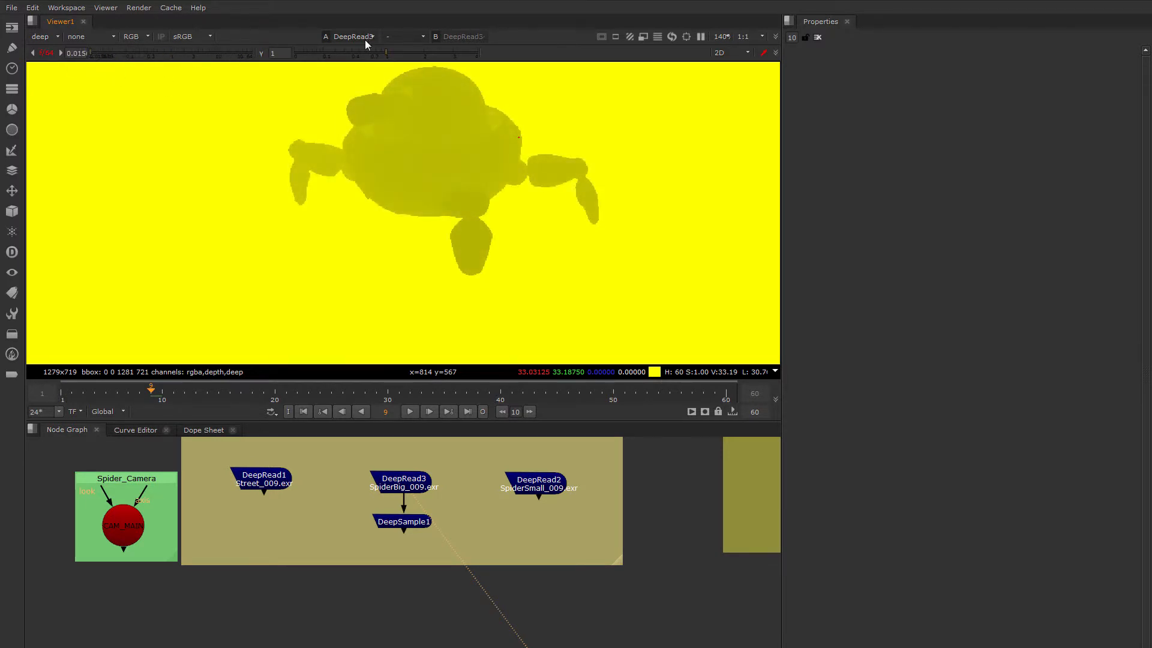
left_click_drag(364, 52, 335, 54)
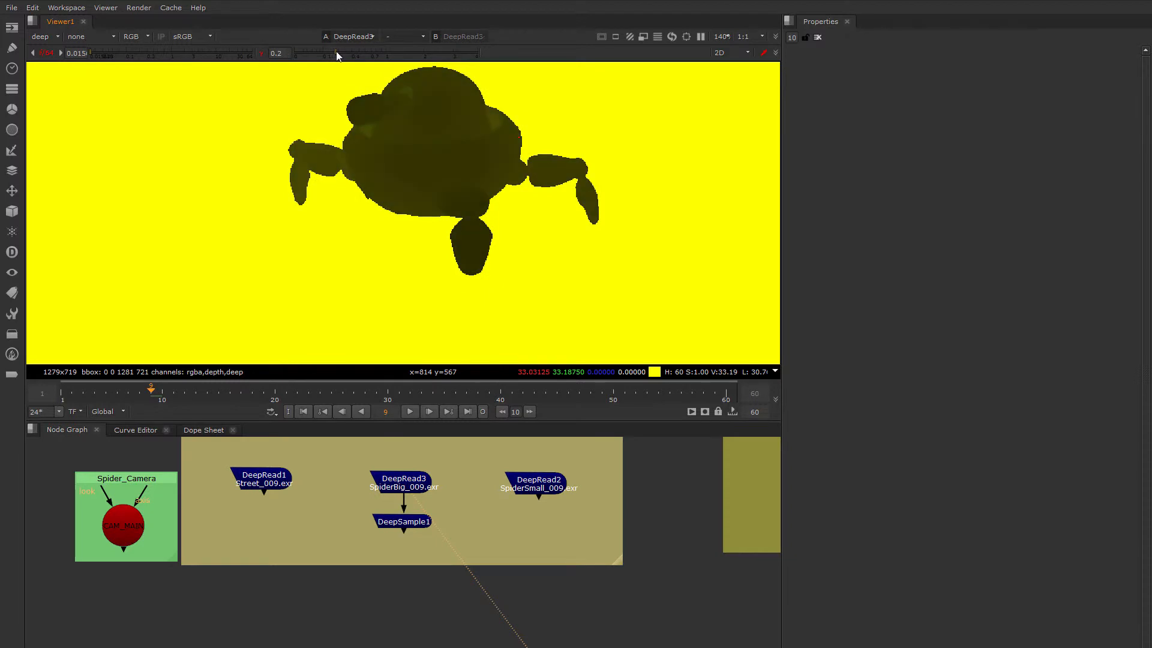
scroll(402, 228, "up", 3)
scroll(399, 221, "up", 3)
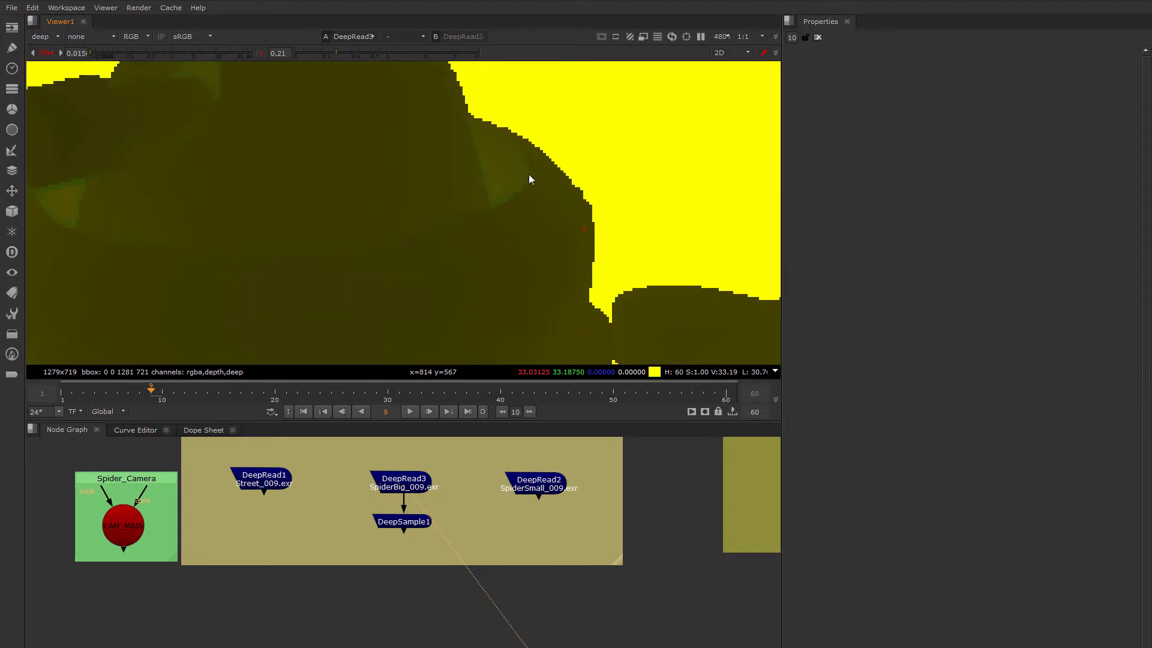
scroll(571, 193, "up", 2)
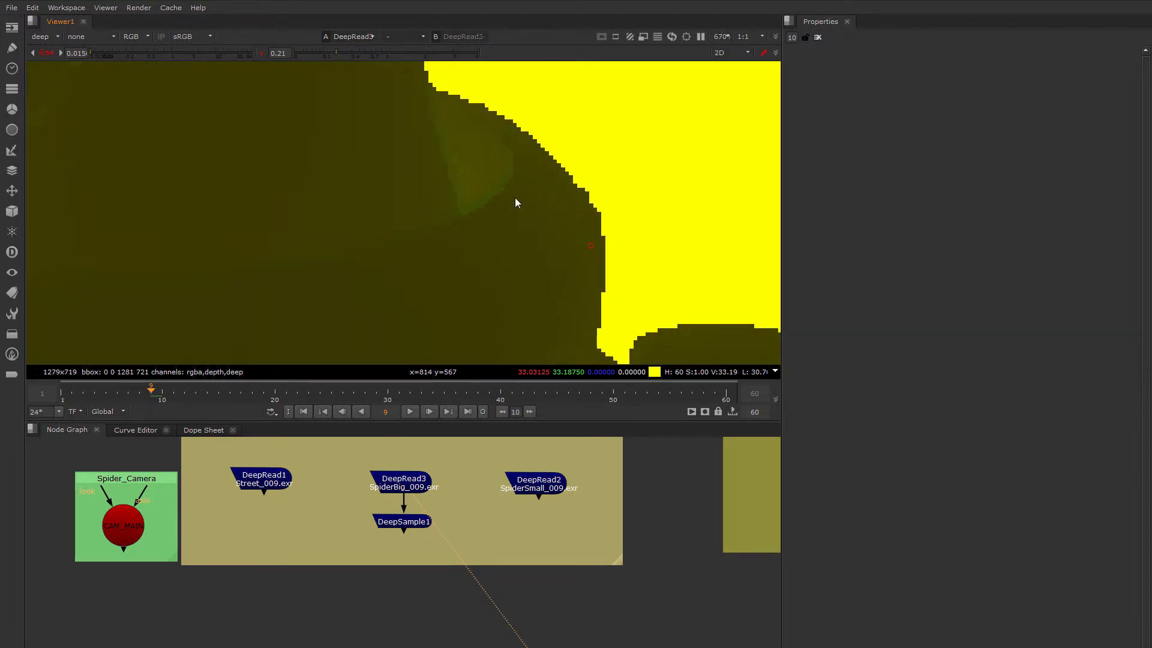
Compare the red and green channels of the deep layer, examining the stepped edge along the robot's rim
middle_click_drag(514, 198, 510, 148)
key("r")
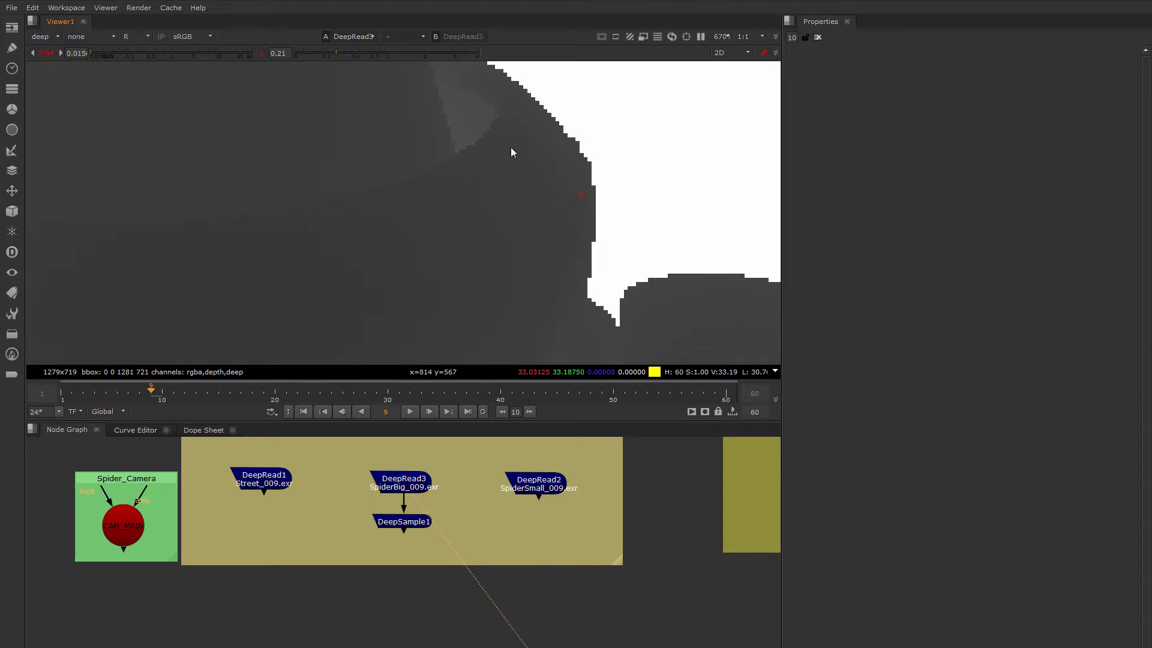
key("g")
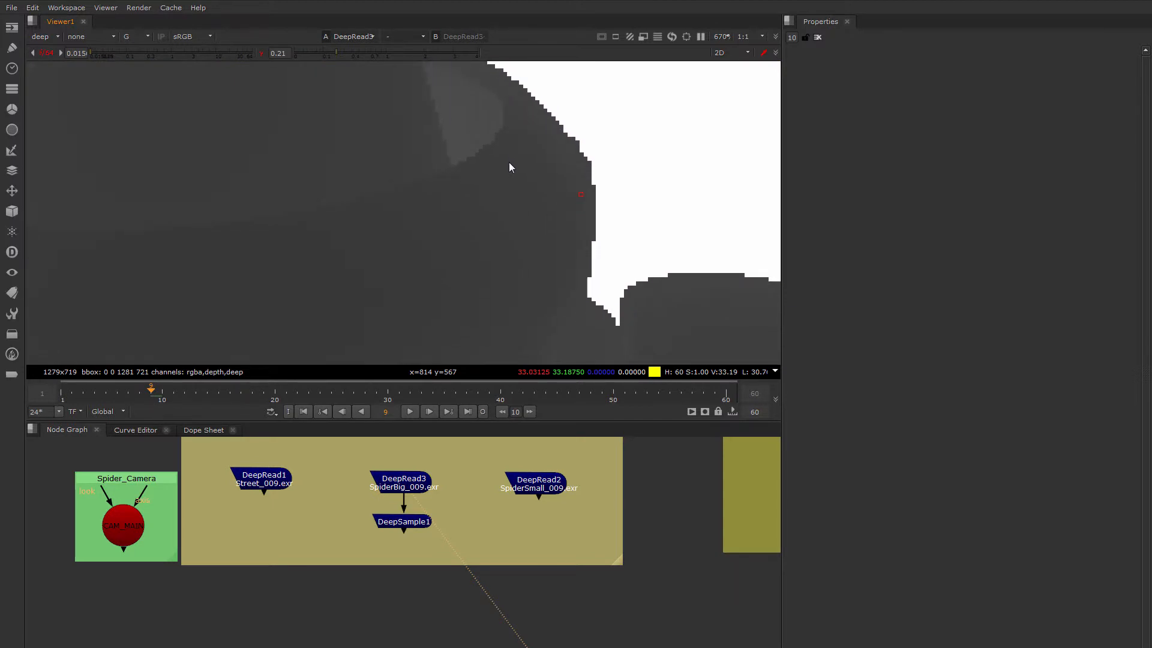
scroll(515, 167, "down", 3)
scroll(515, 167, "up", 6)
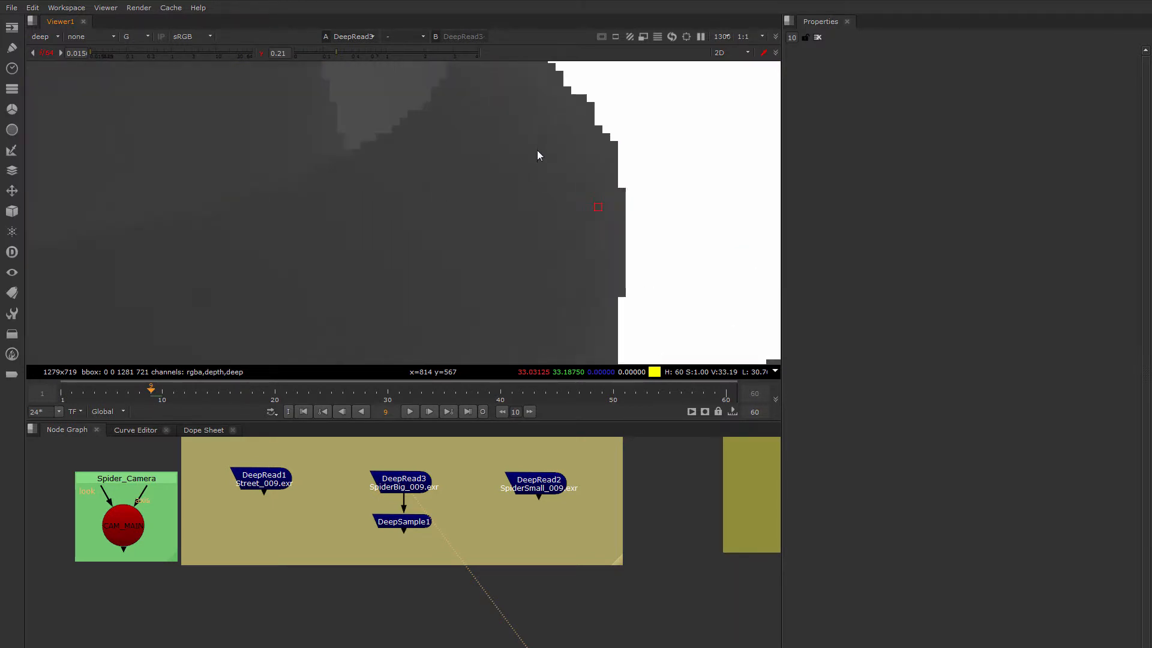
middle_click_drag(572, 137, 457, 162)
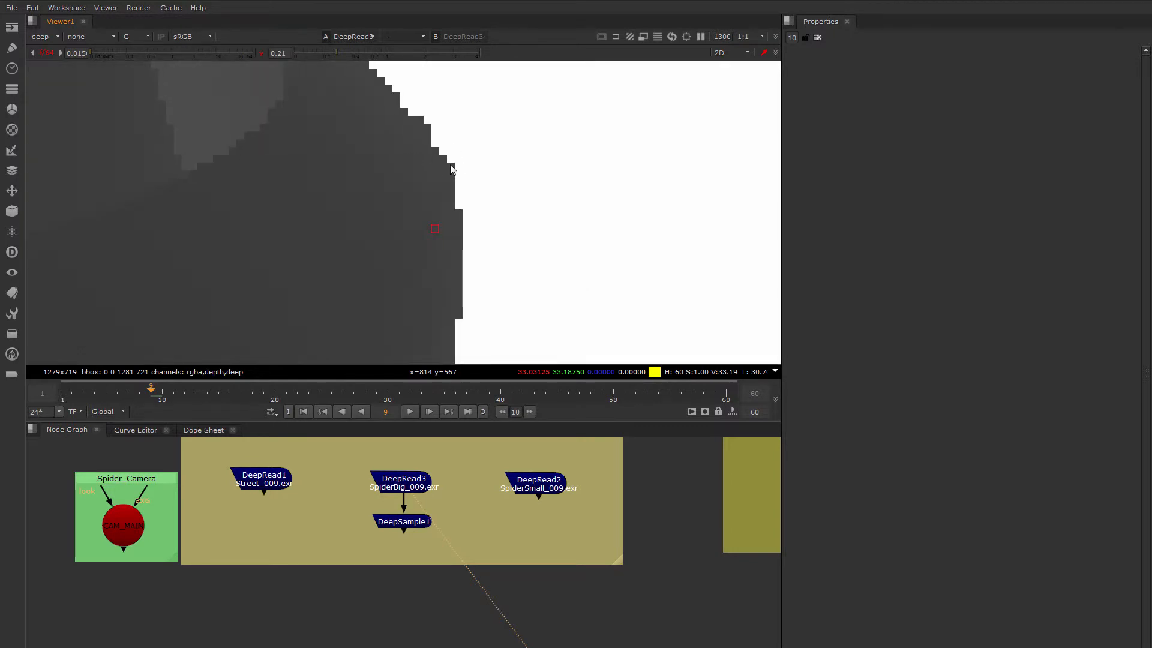
scroll(360, 157, "down", 5)
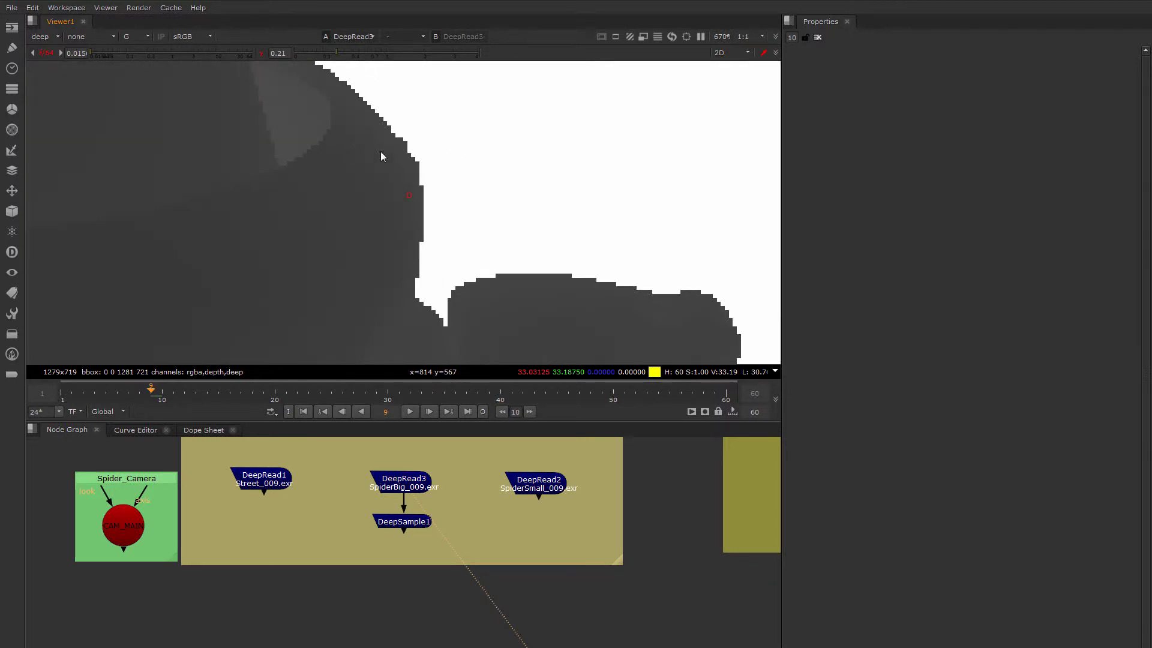
middle_click_drag(382, 164, 576, 120)
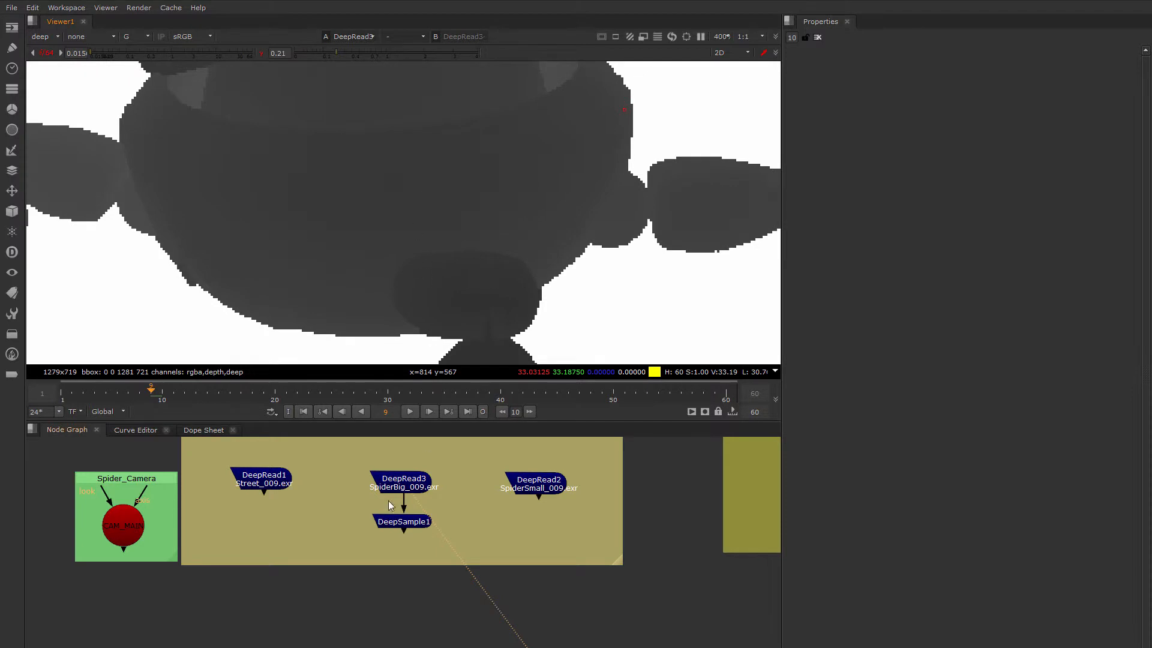
View the DeepSample1 node and open its properties
left_click(396, 521)
key("1")
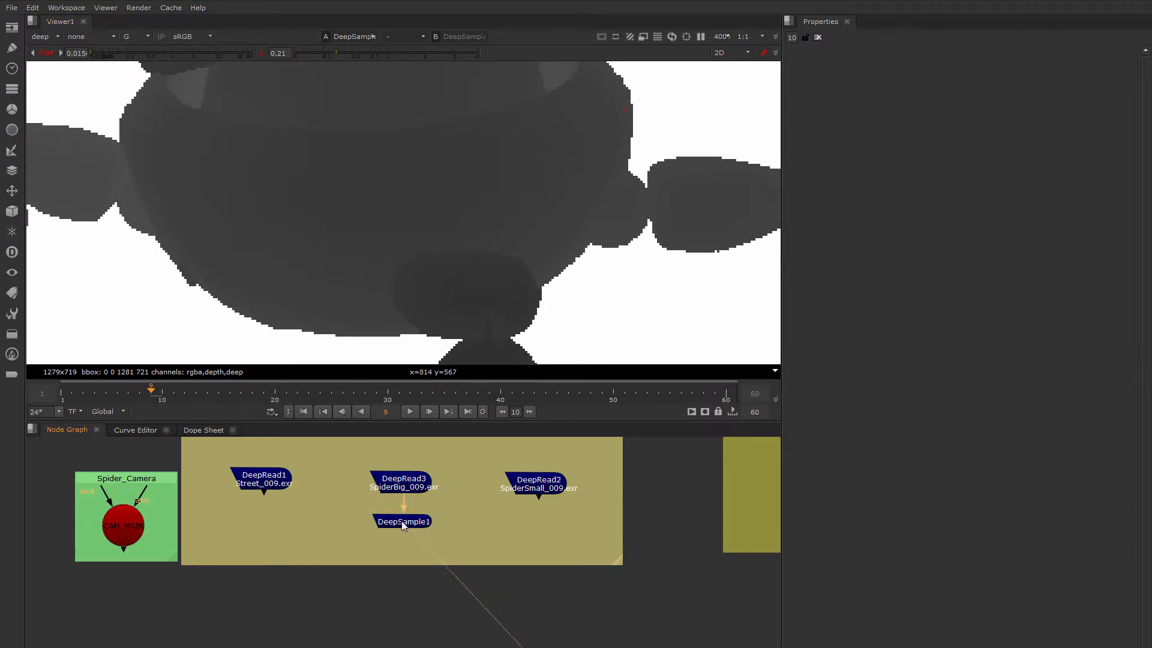
double_click(400, 523)
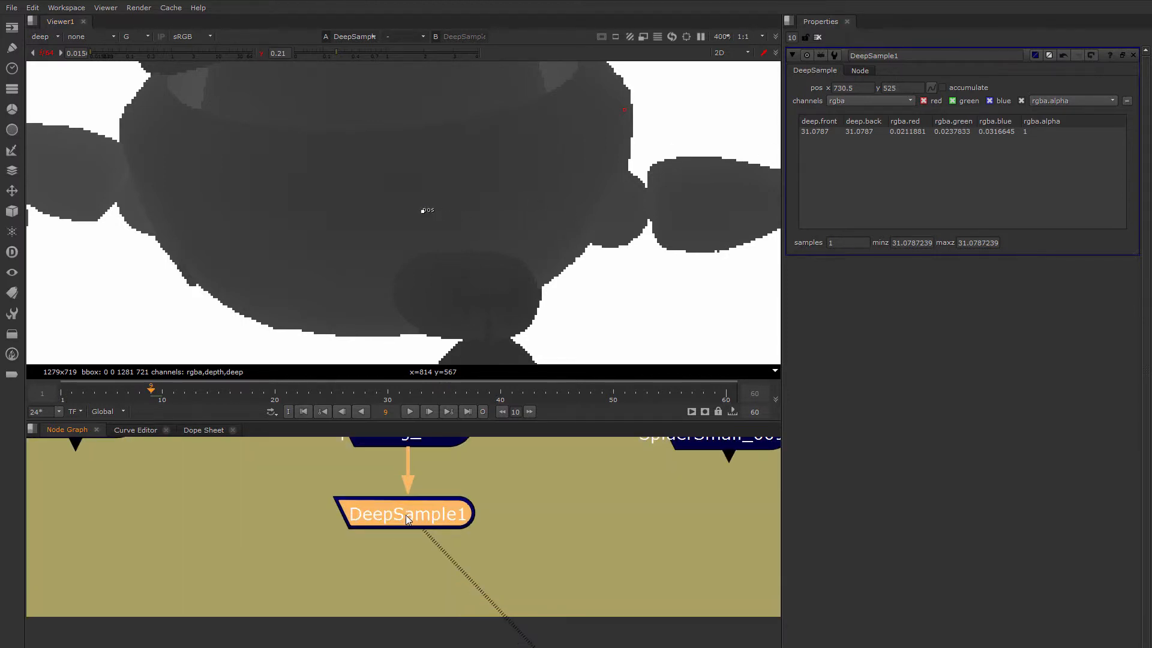
left_click_drag(406, 515, 405, 526)
middle_click_drag(419, 520, 415, 530)
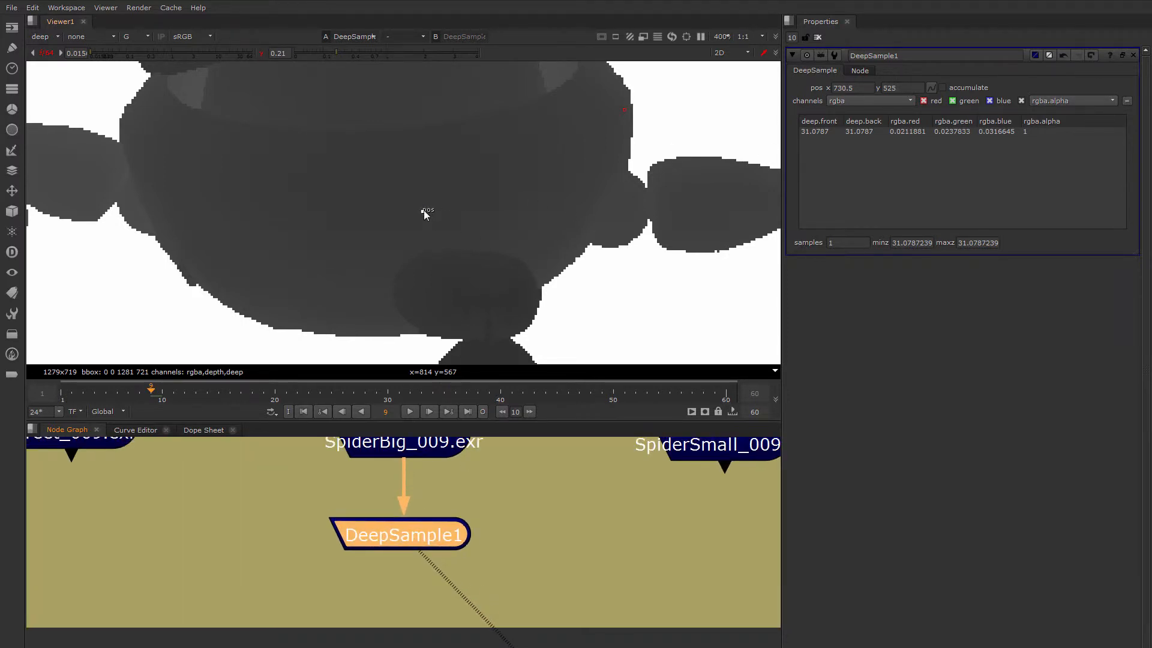
Sample the deep data on the solid front of the robot's body, ending at about x 763, y 540
mouse_move(423, 210)
left_mouse_down()
mouse_move(503, 169)
mouse_move(291, 190)
mouse_move(443, 200)
left_mouse_up()
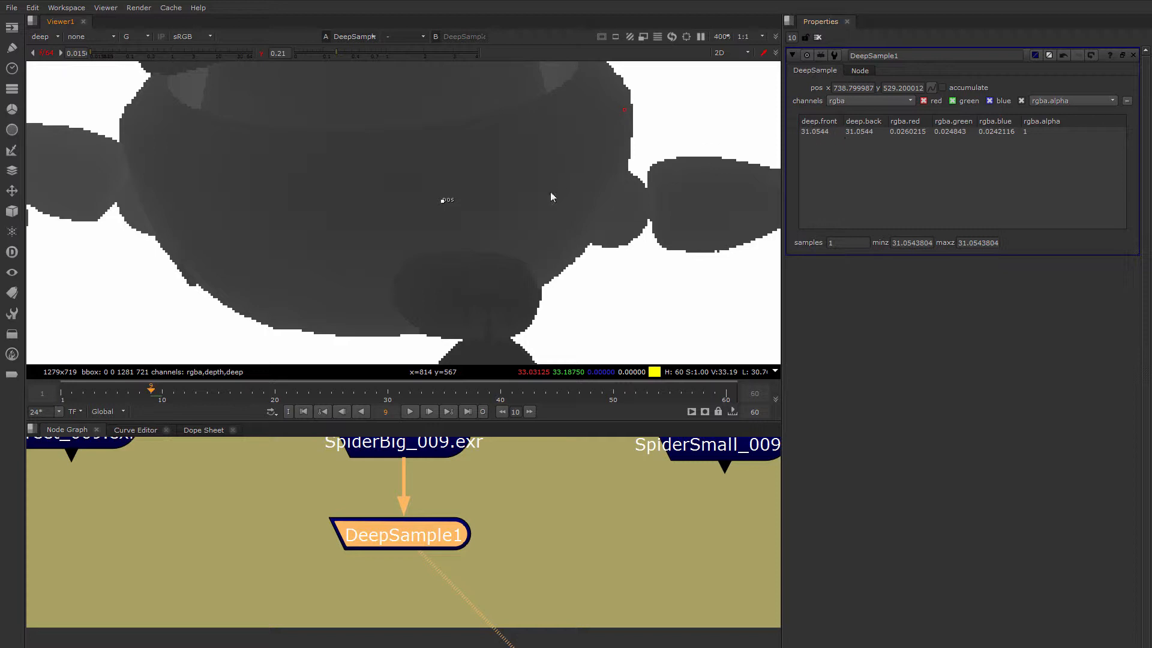
middle_click_drag(516, 198, 426, 247)
left_click_drag(376, 247, 403, 233)
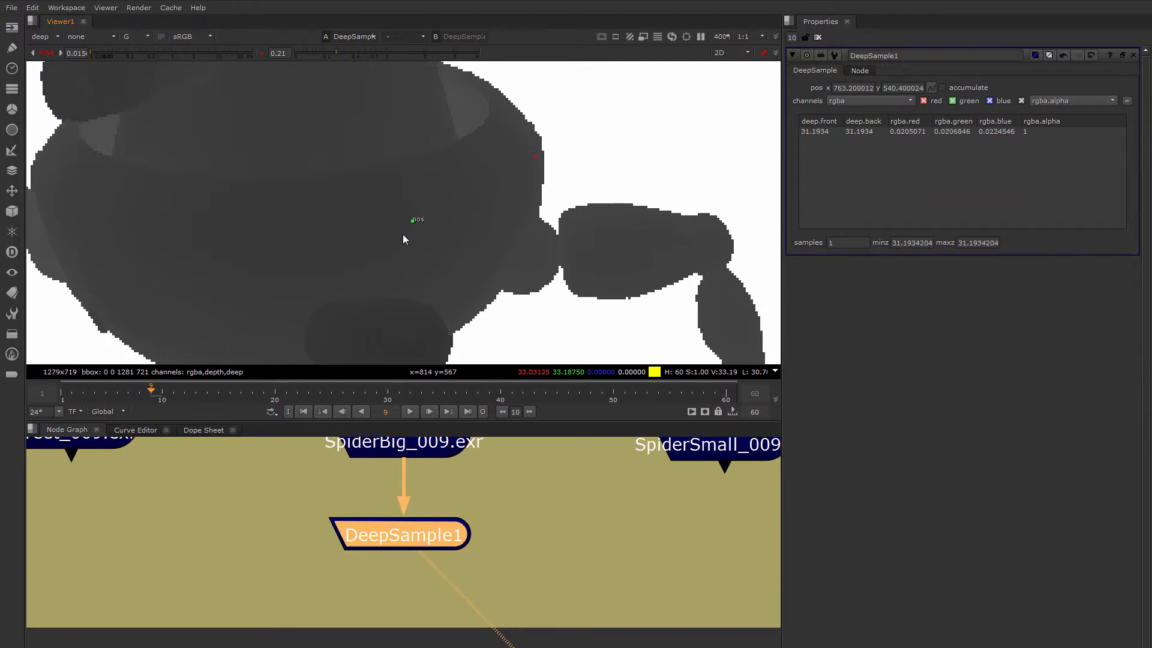
mouse_move(403, 233)
middle_mouse_down()
mouse_move(504, 175)
mouse_move(475, 217)
mouse_move(422, 233)
middle_mouse_up()
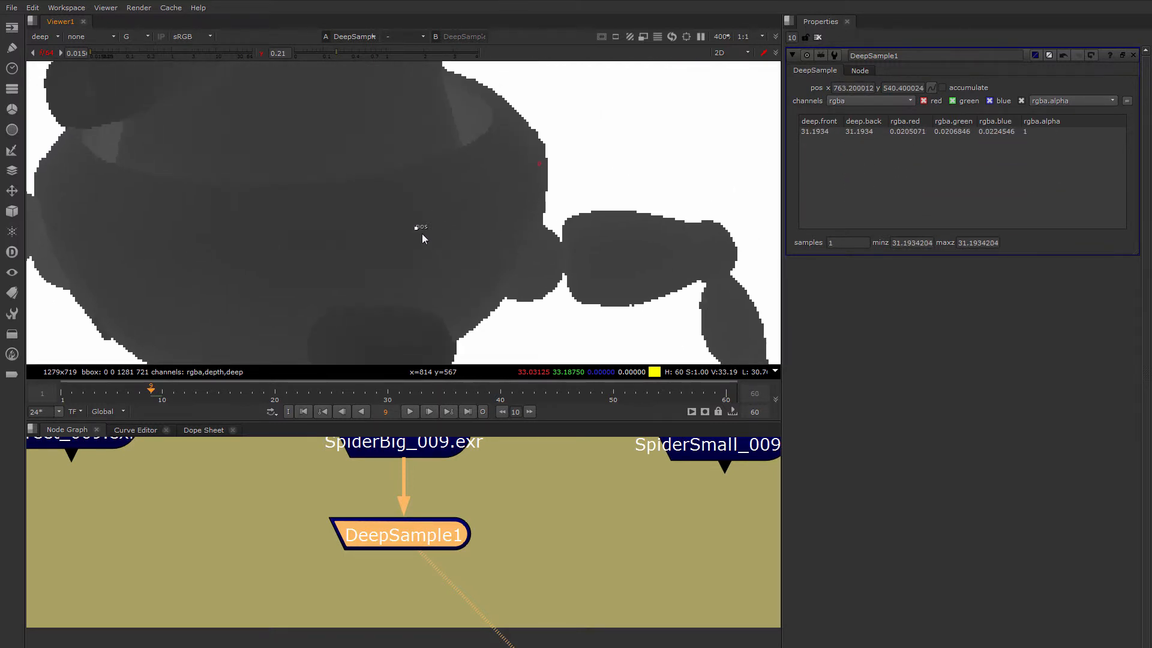
Compare deep samples at the robot's upper rim edge, near x 812, y 575 and x 813, y 575, with the body
left_click_drag(424, 224, 535, 147)
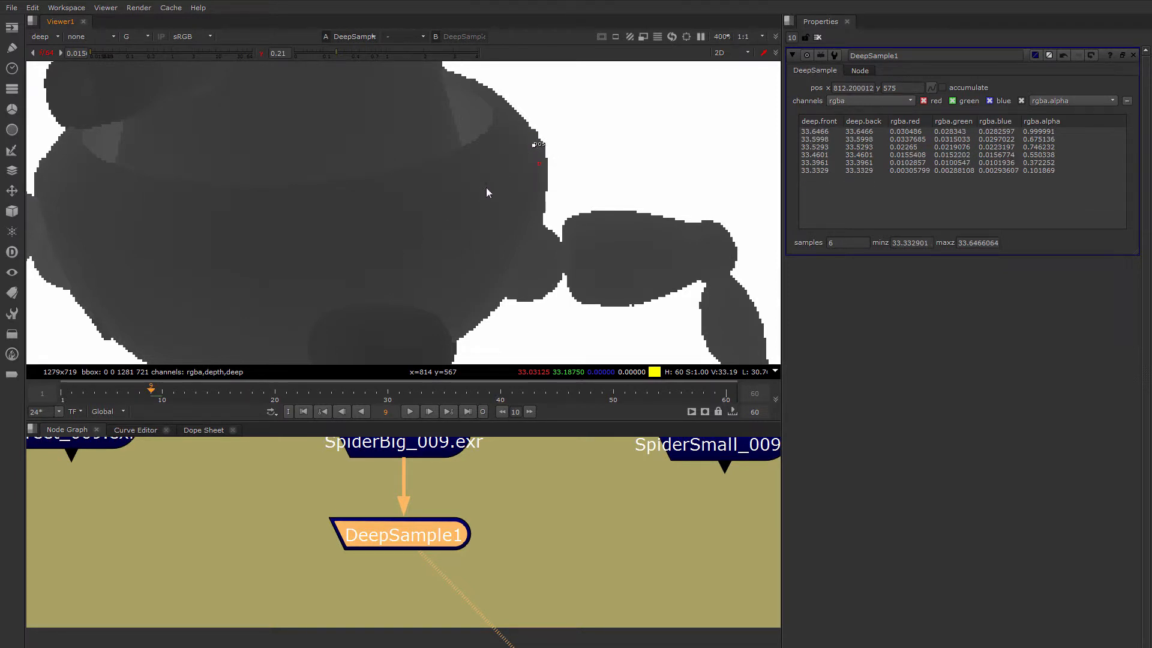
left_click_drag(539, 153, 283, 270)
left_click_drag(391, 266, 538, 150)
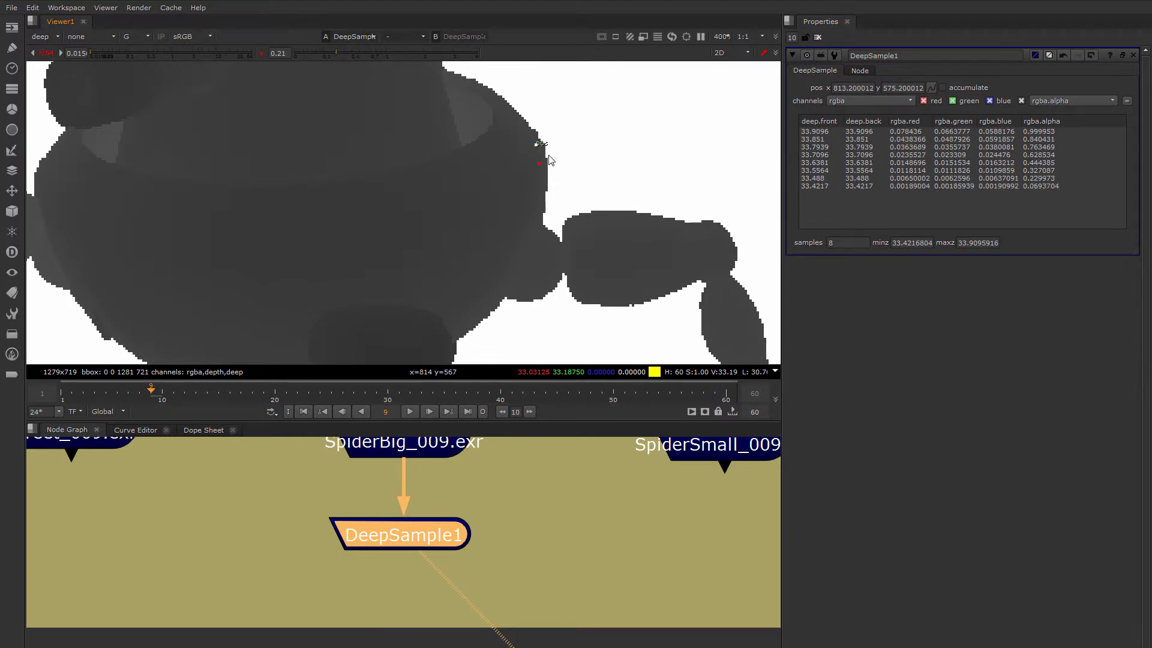
Move the sample position back to the body front at about x 714, y 532 and frame the whole upper robot
left_click_drag(538, 147, 298, 249)
middle_click_drag(357, 246, 435, 236)
scroll(435, 237, "down", 5)
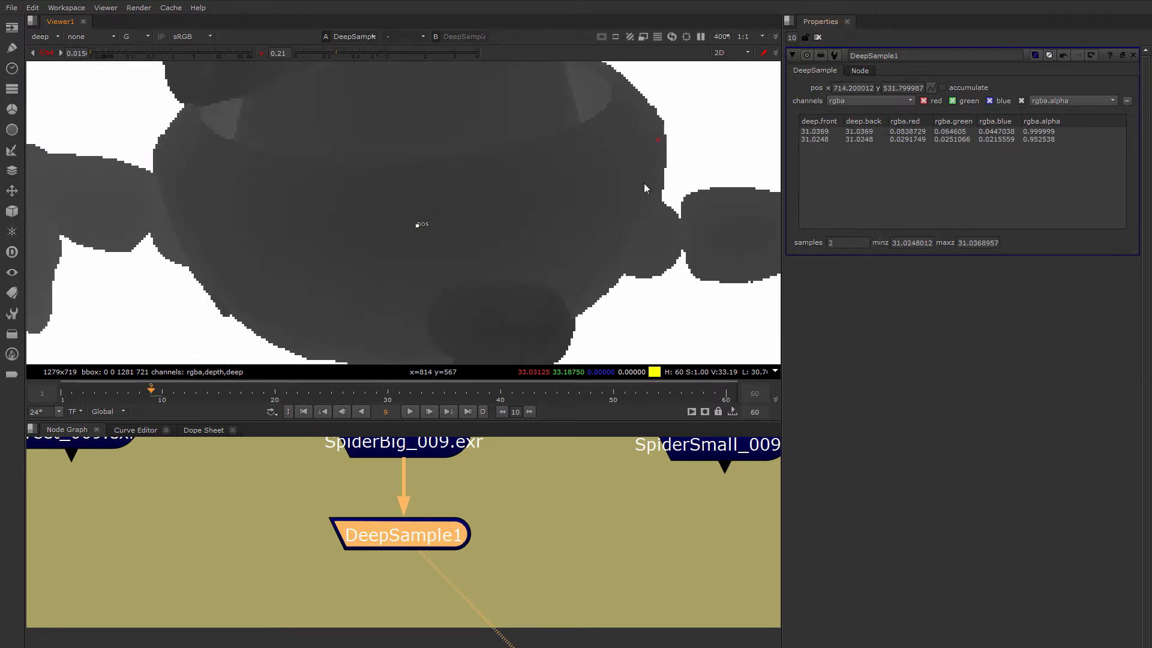
scroll(471, 226, "up", 3)
middle_click_drag(536, 217, 517, 259)
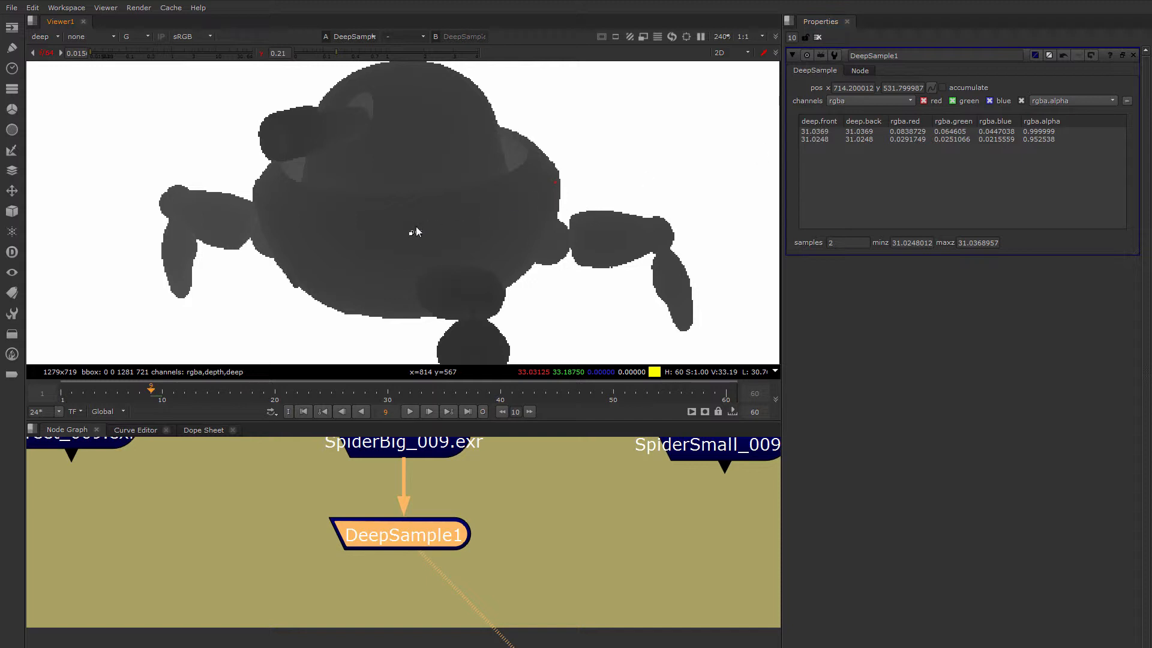
Alternate the sample position between the rim edge and the body front, finishing on the rim at about x 812, y 578
left_click_drag(416, 232, 556, 170)
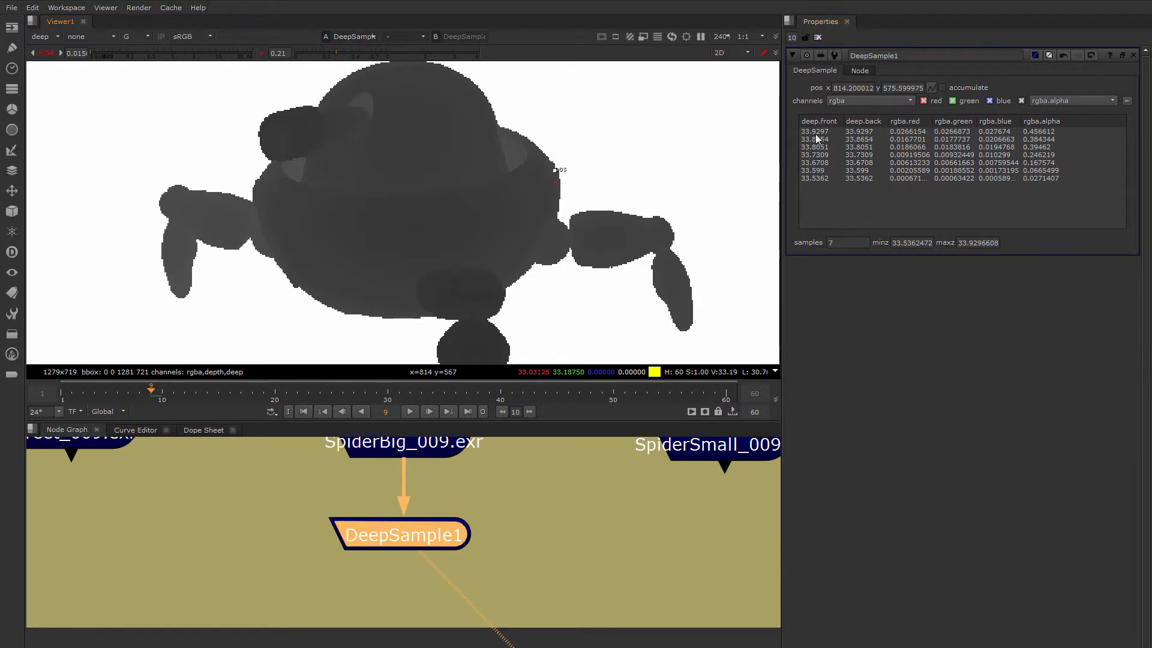
mouse_move(555, 170)
left_mouse_down()
mouse_move(443, 237)
mouse_move(548, 165)
left_mouse_up()
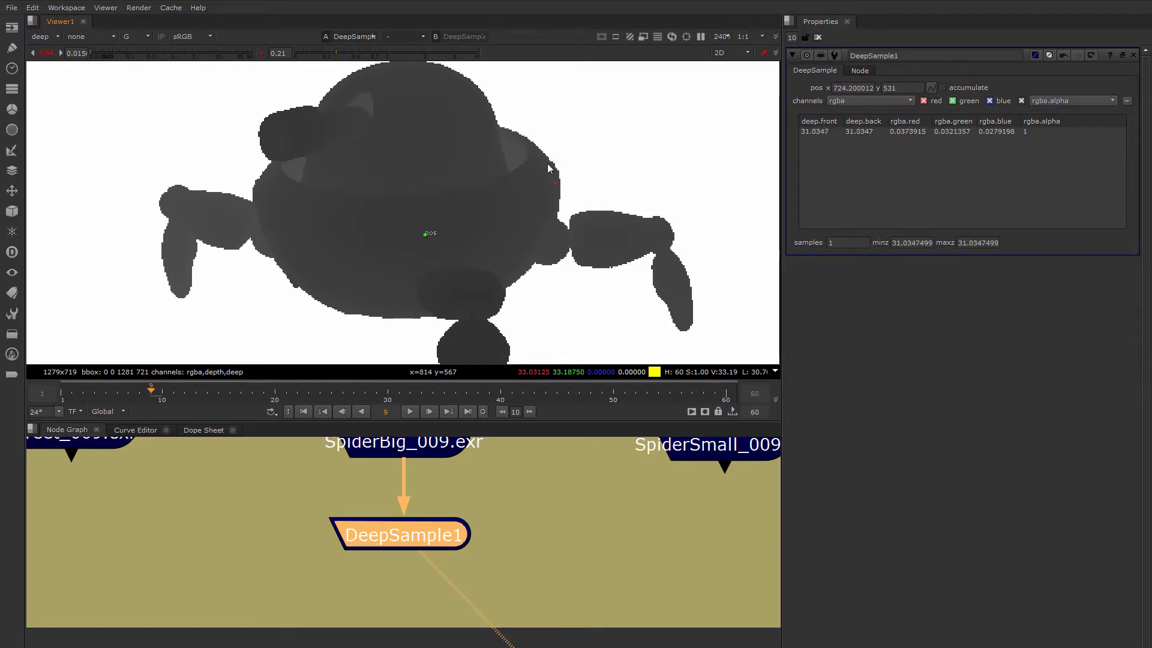
left_click_drag(426, 238, 552, 167)
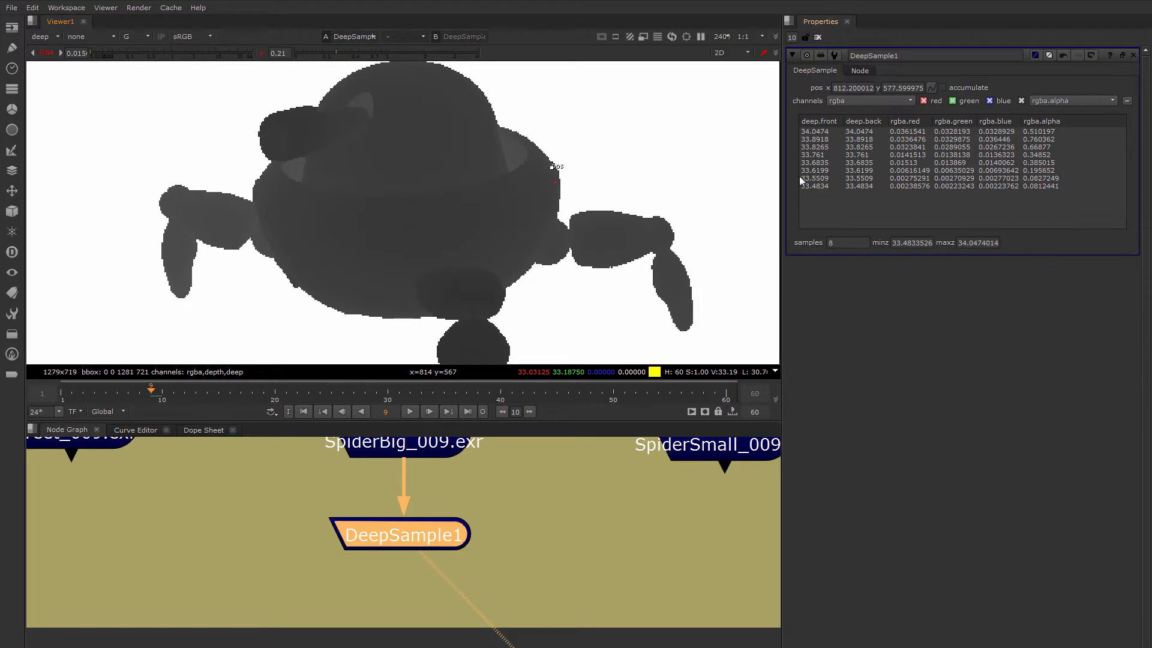
Sample the solid body at about x 747, y 544 and examine the rim's depth edge up close
mouse_move(552, 168)
left_mouse_down()
mouse_move(484, 214)
mouse_move(455, 219)
left_mouse_up()
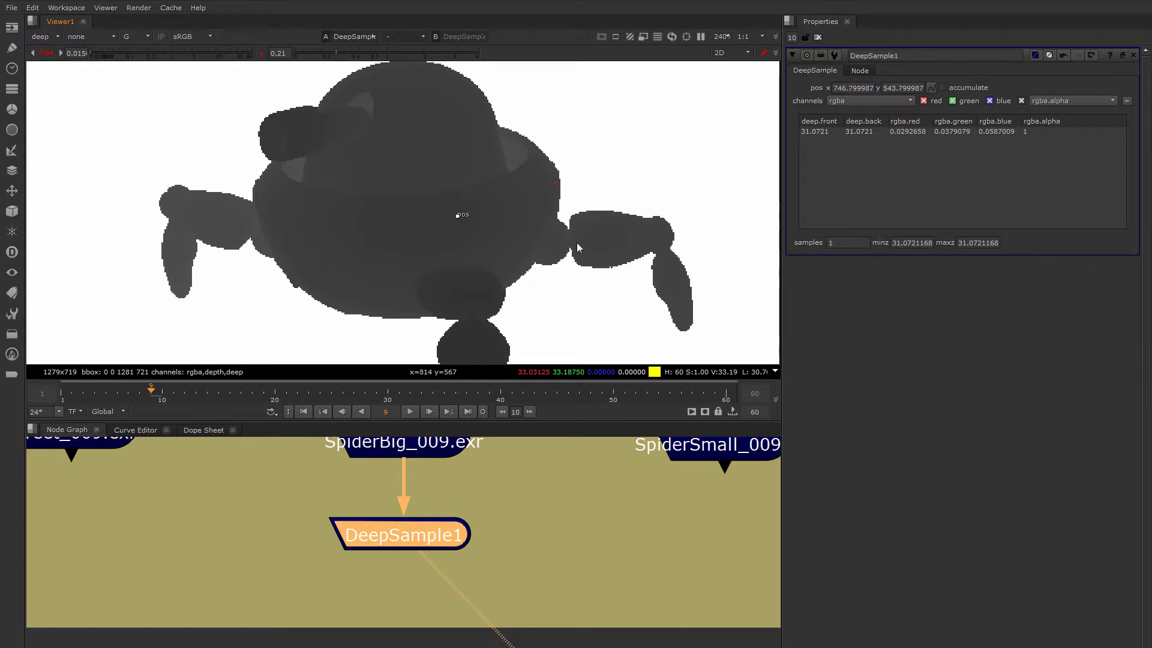
scroll(509, 217, "down", 3)
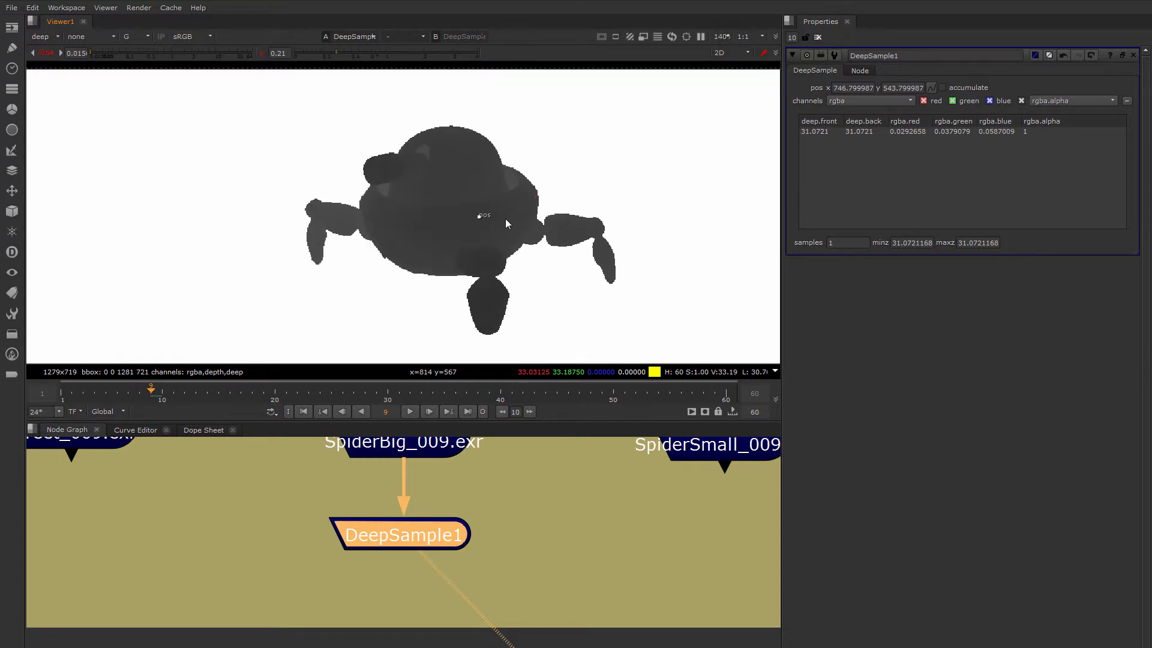
scroll(454, 228, "up", 6)
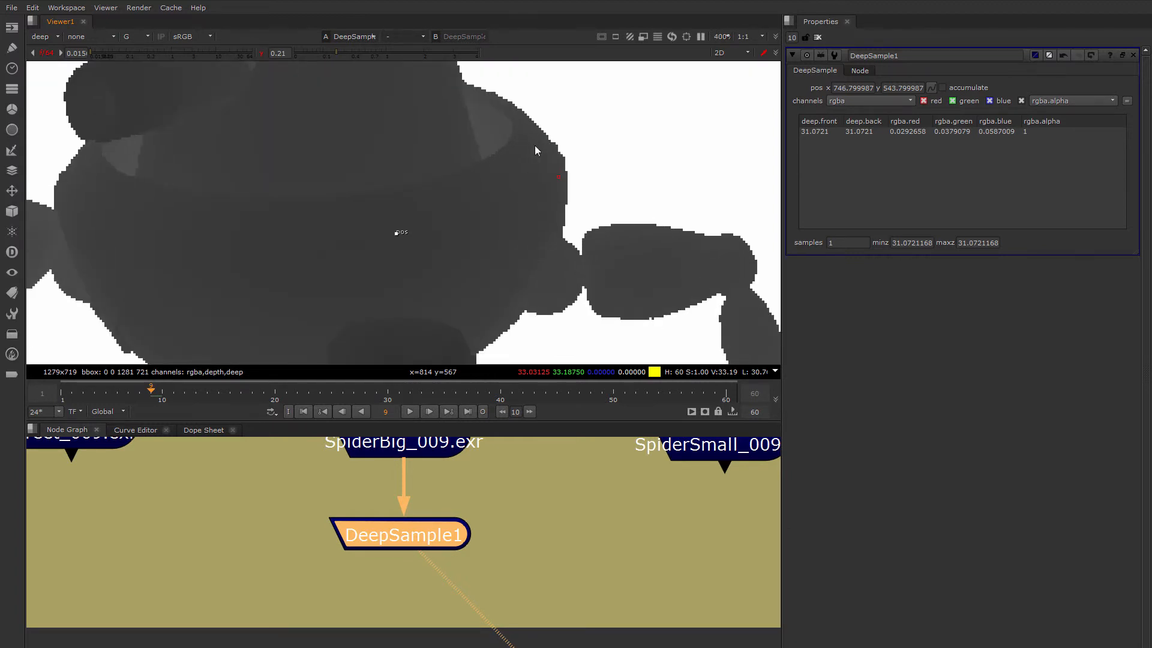
scroll(549, 144, "up", 3)
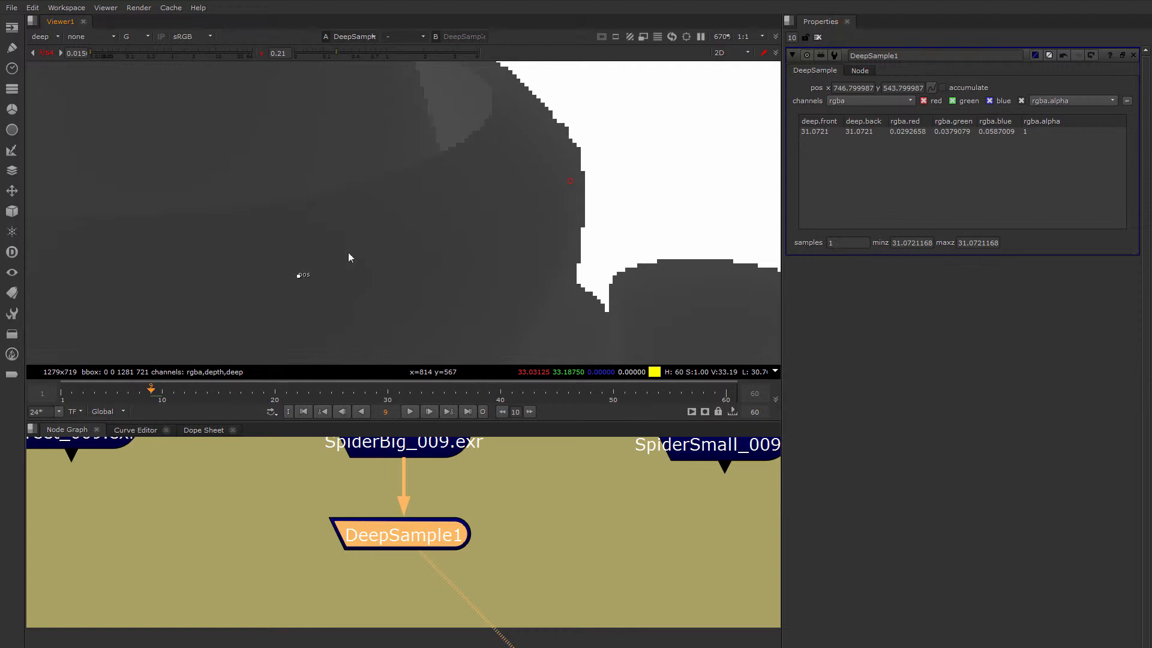
Move the sample position back to the rim edge at about x 812, y 579 and examine its deep samples
left_click_drag(293, 278, 558, 138)
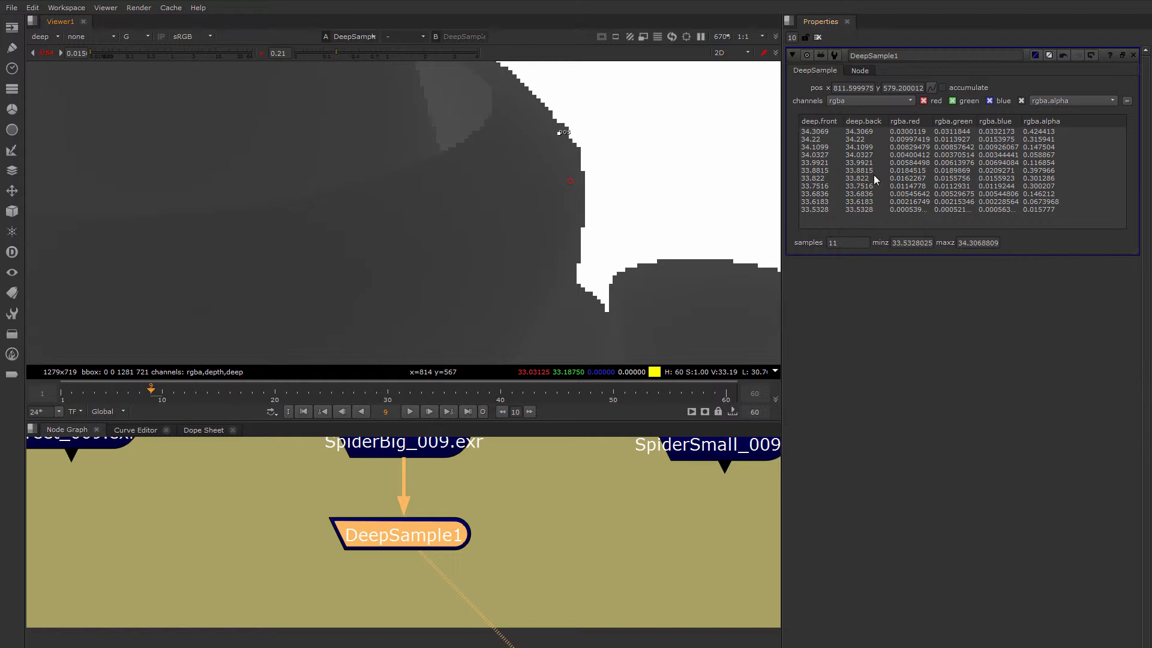
scroll(525, 172, "down", 4)
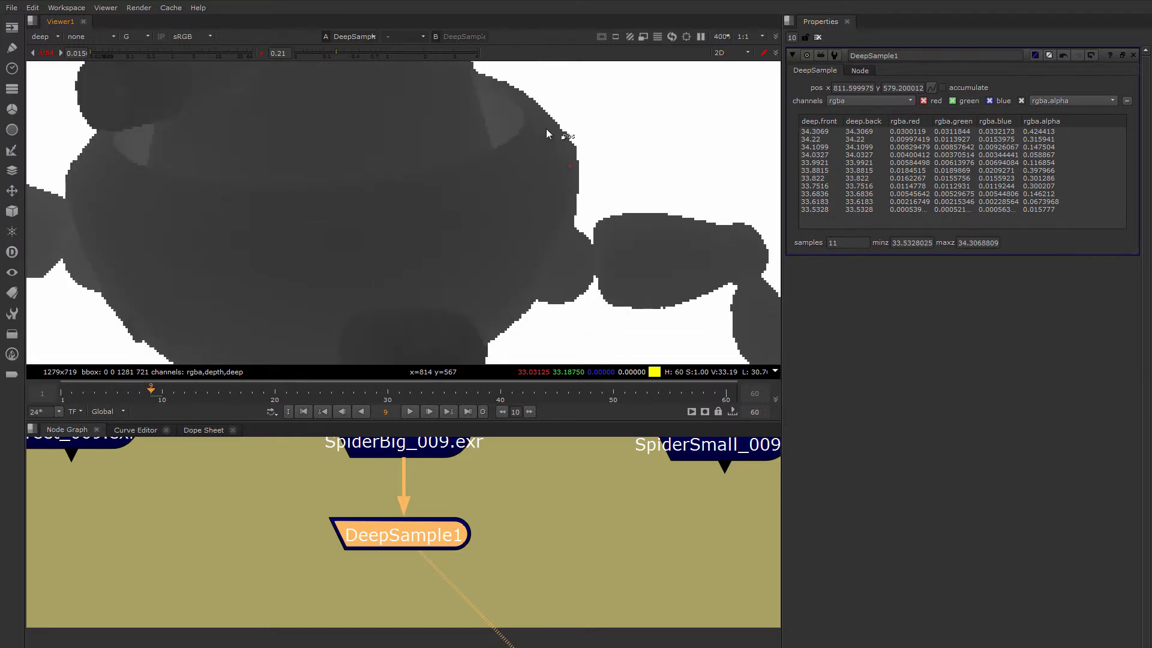
scroll(447, 158, "down", 8)
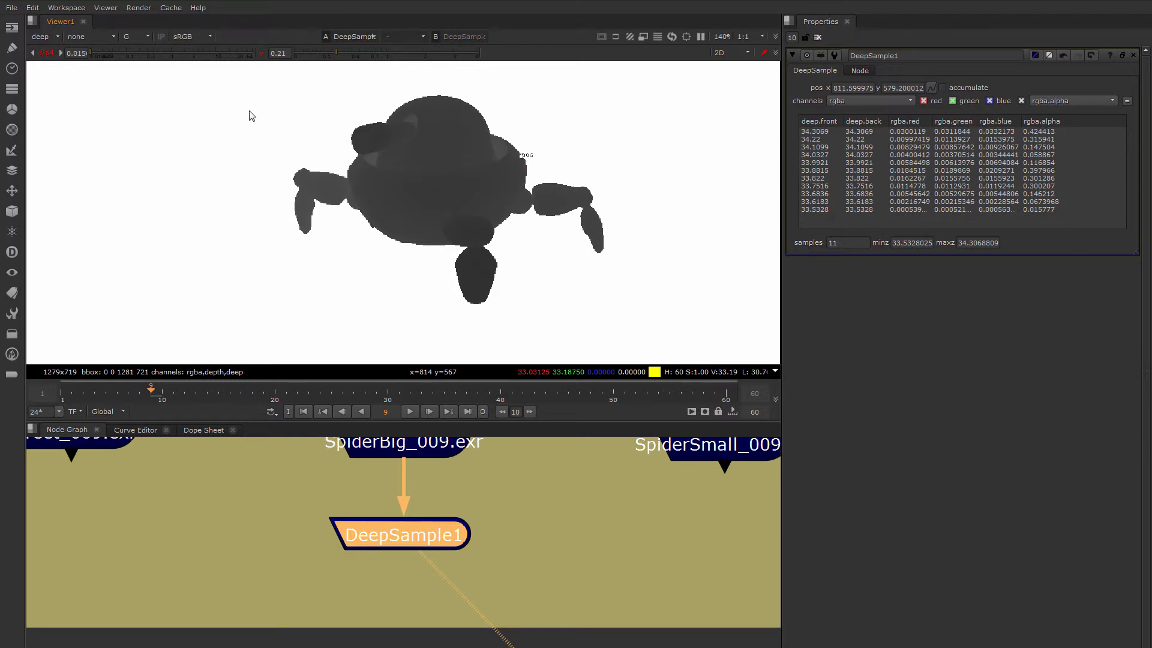
middle_click_drag(537, 565, 532, 565)
scroll(535, 570, "down", 2)
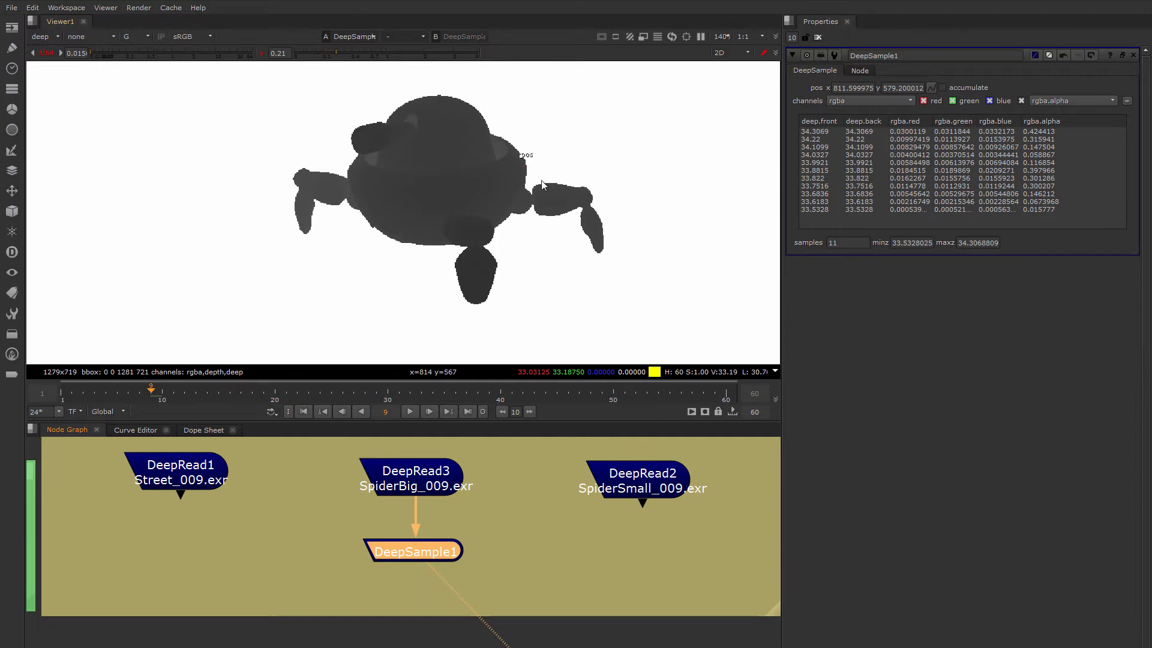
scroll(523, 172, "up", 2)
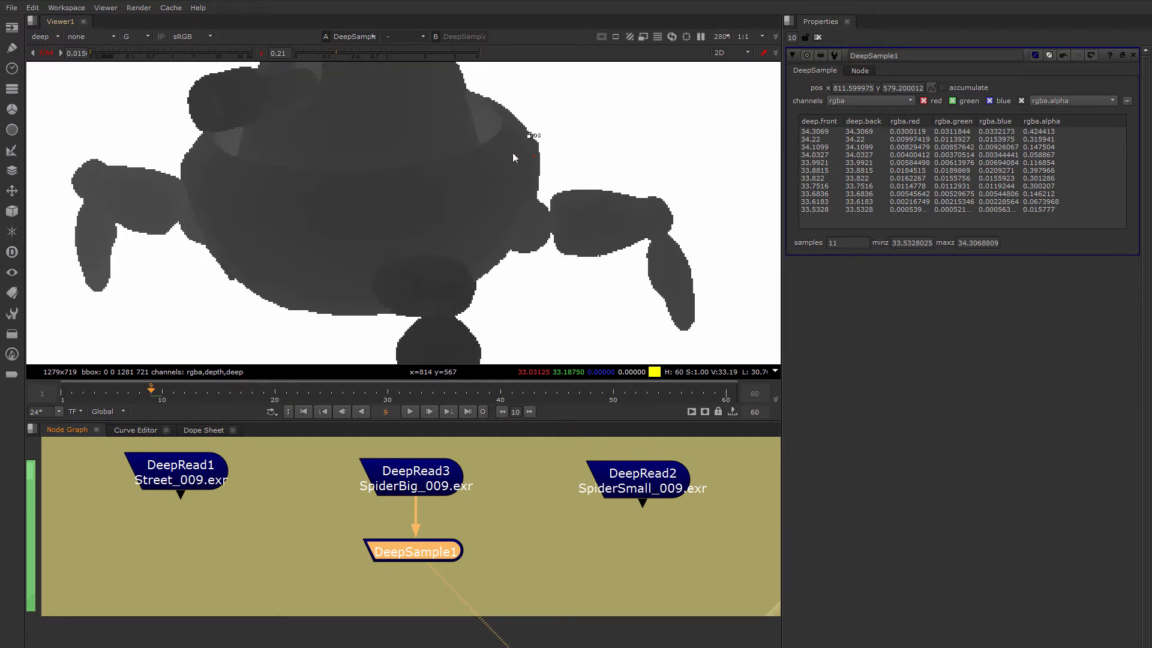
scroll(512, 150, "up", 2)
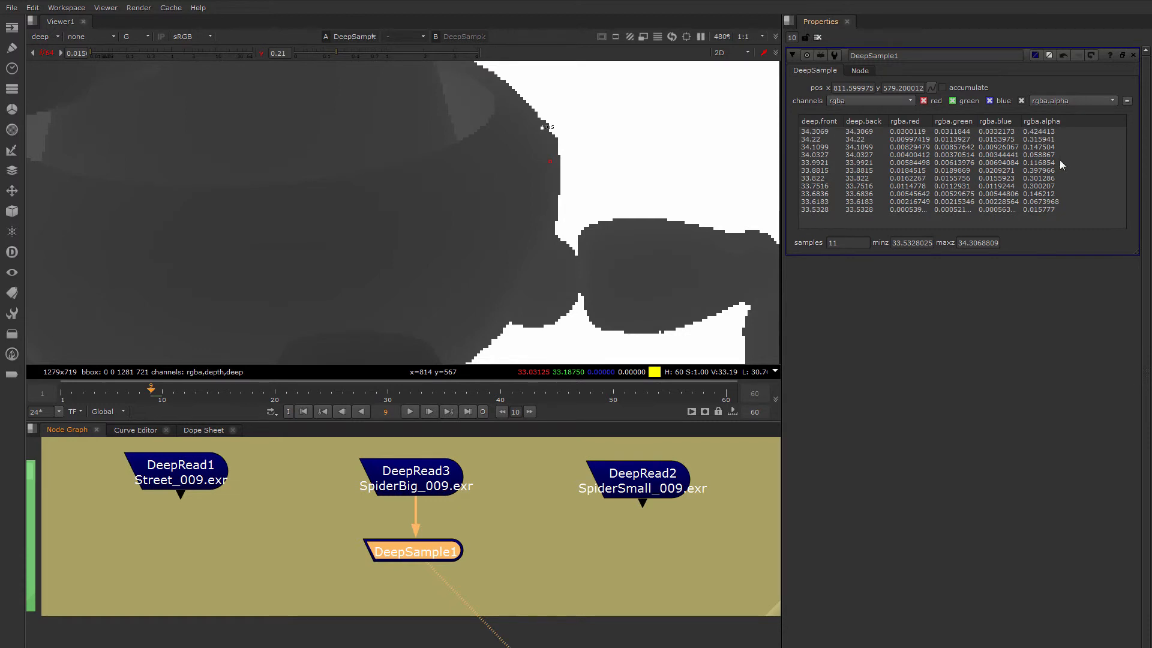
scroll(408, 229, "down", 3)
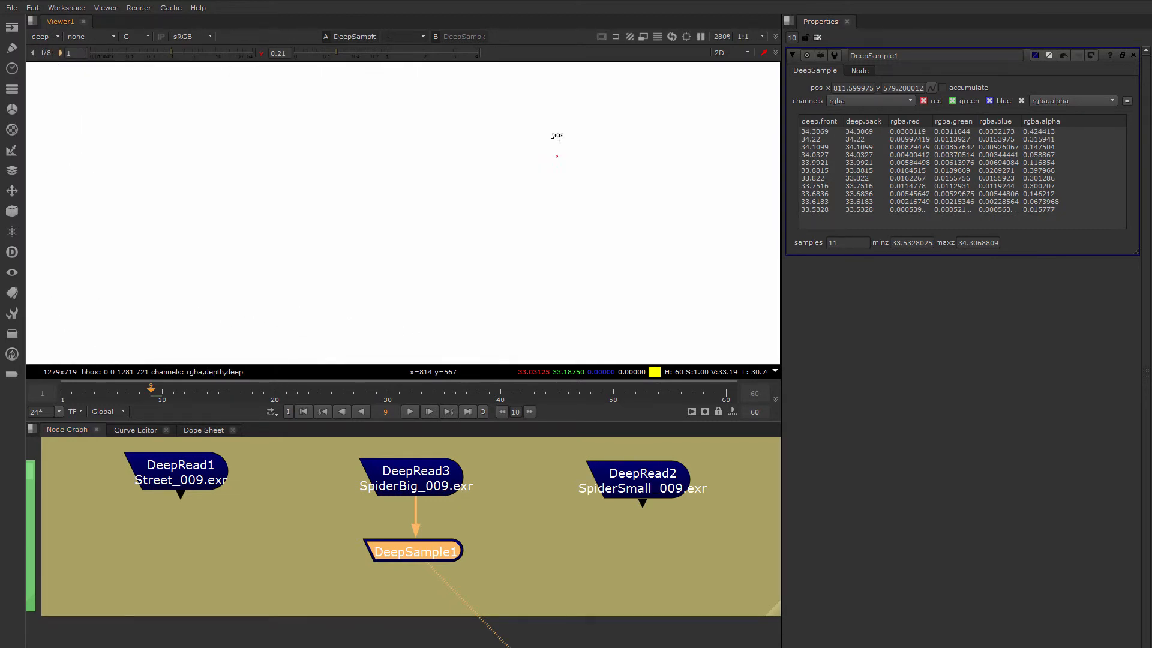
Reset the viewer's gain and gamma to 1 and display the robot's rgba layer in full RGB colour
left_click(261, 53)
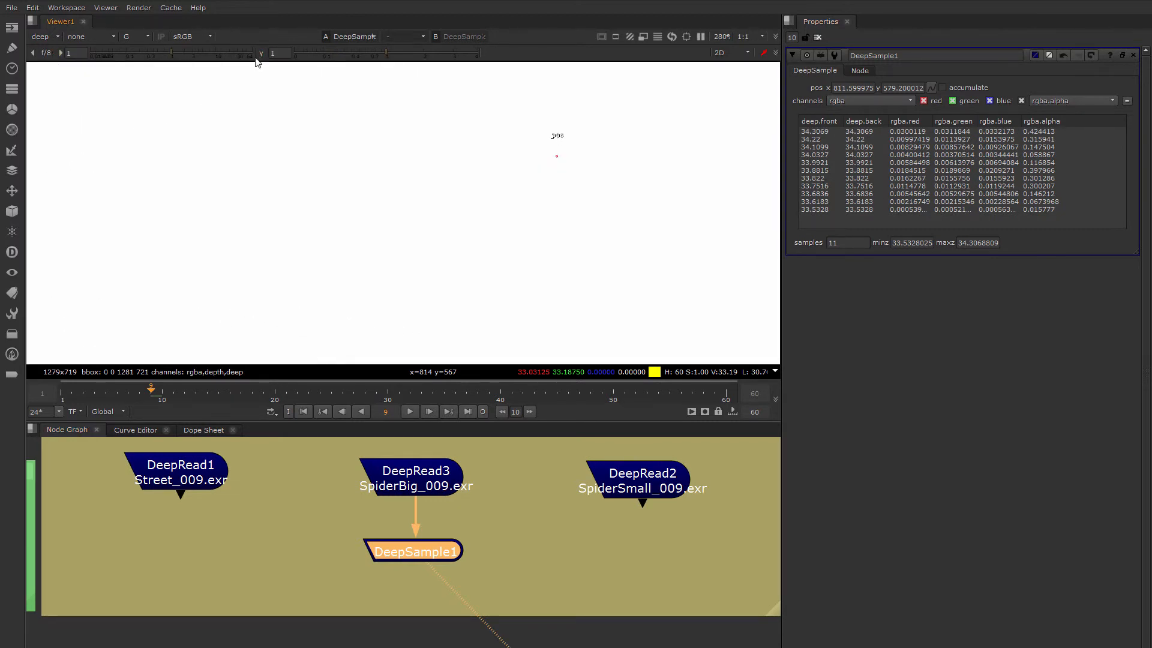
left_click(38, 37)
left_click(59, 75)
scroll(418, 182, "down", 4)
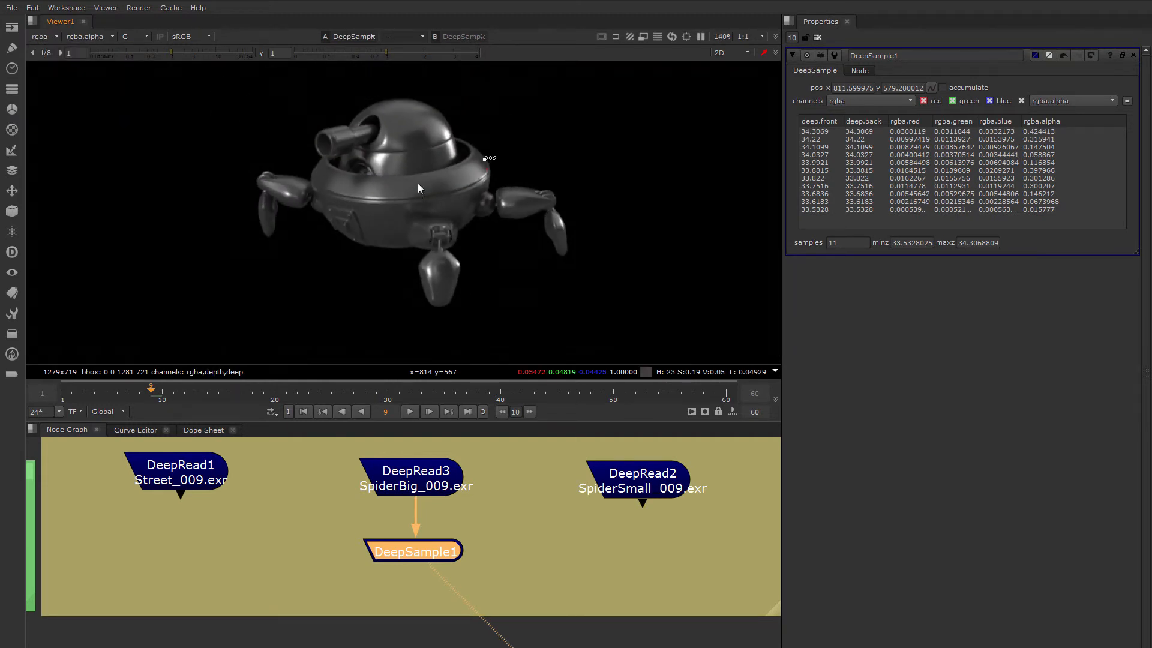
middle_click_drag(417, 190, 377, 172)
key("g")
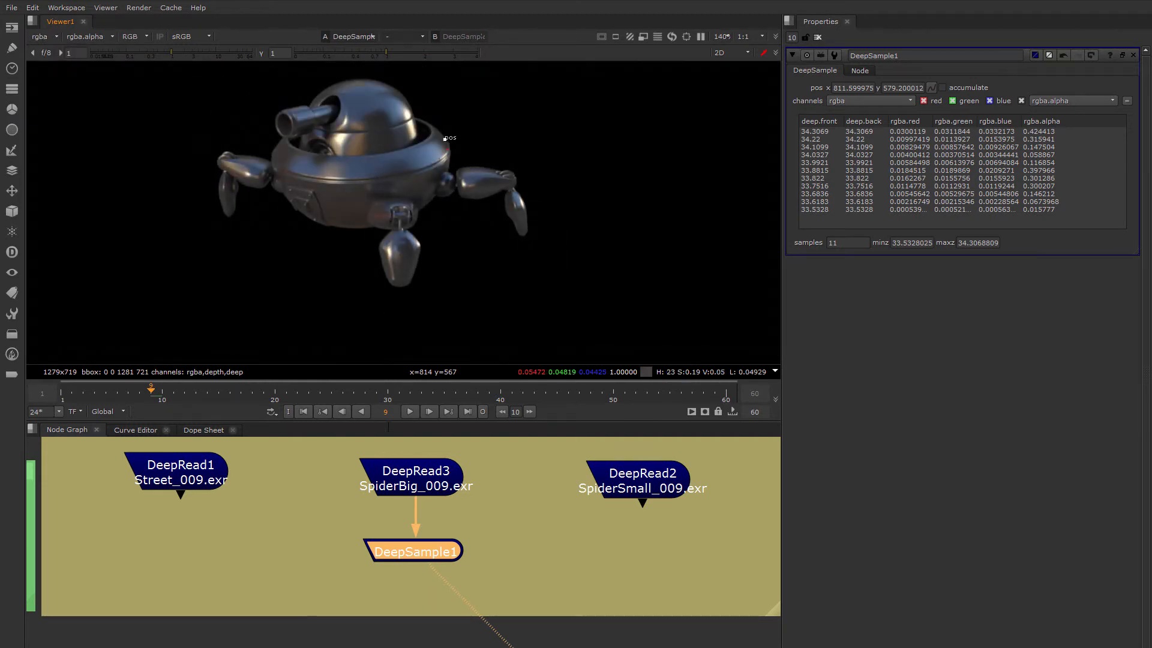
Move the DeepSample1 node up between the SpiderBig and SpiderSmall read nodes to free the space below them
middle_click_drag(435, 558, 468, 549)
left_click_drag(468, 549, 558, 471)
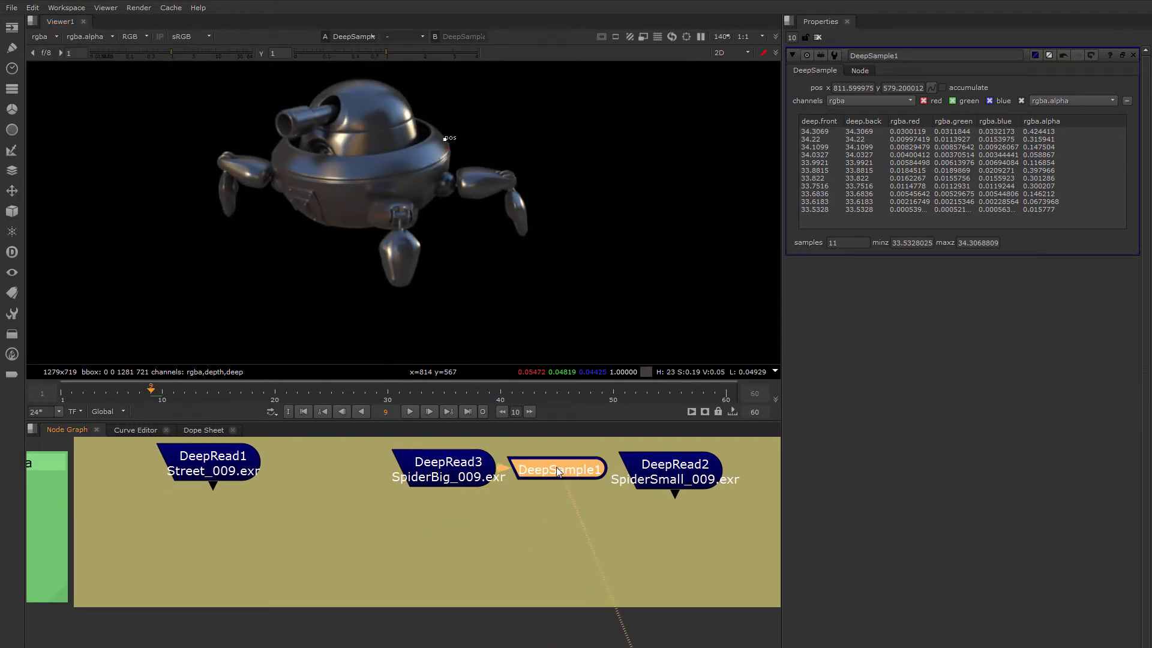
left_click(394, 560)
middle_click_drag(416, 533, 323, 557)
View the Street, SpiderBig and SpiderSmall deep renders one after another
left_click(120, 497)
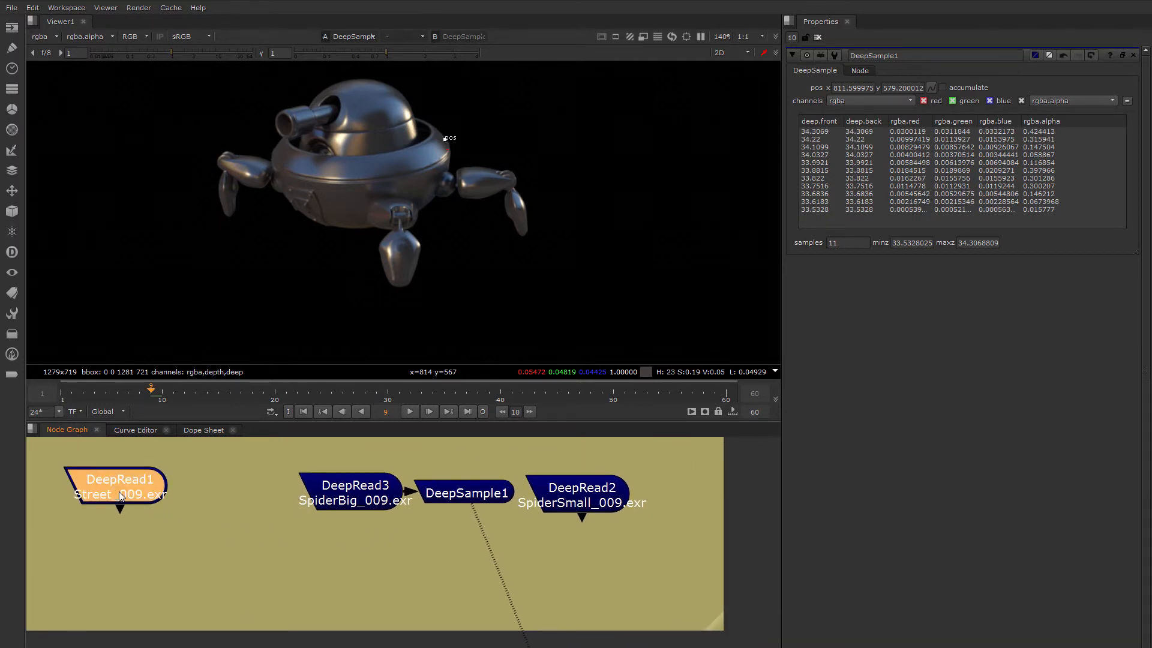
key("1")
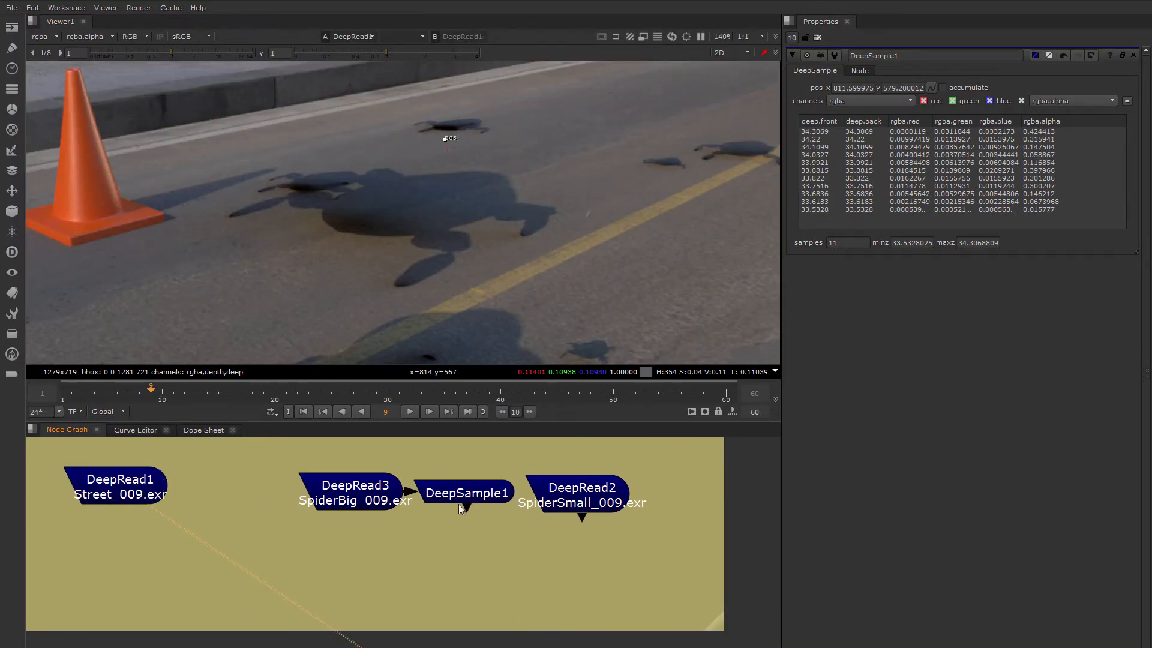
left_click(469, 494)
left_click(366, 489)
key("1")
scroll(391, 228, "down", 1)
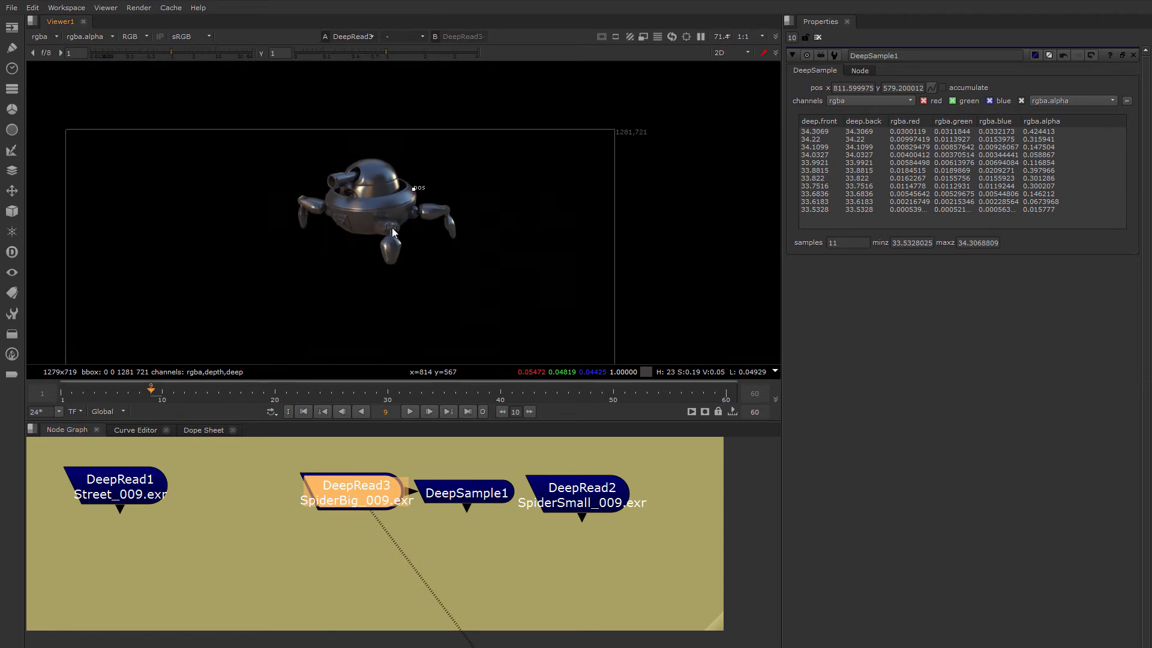
left_click(573, 495)
key("1")
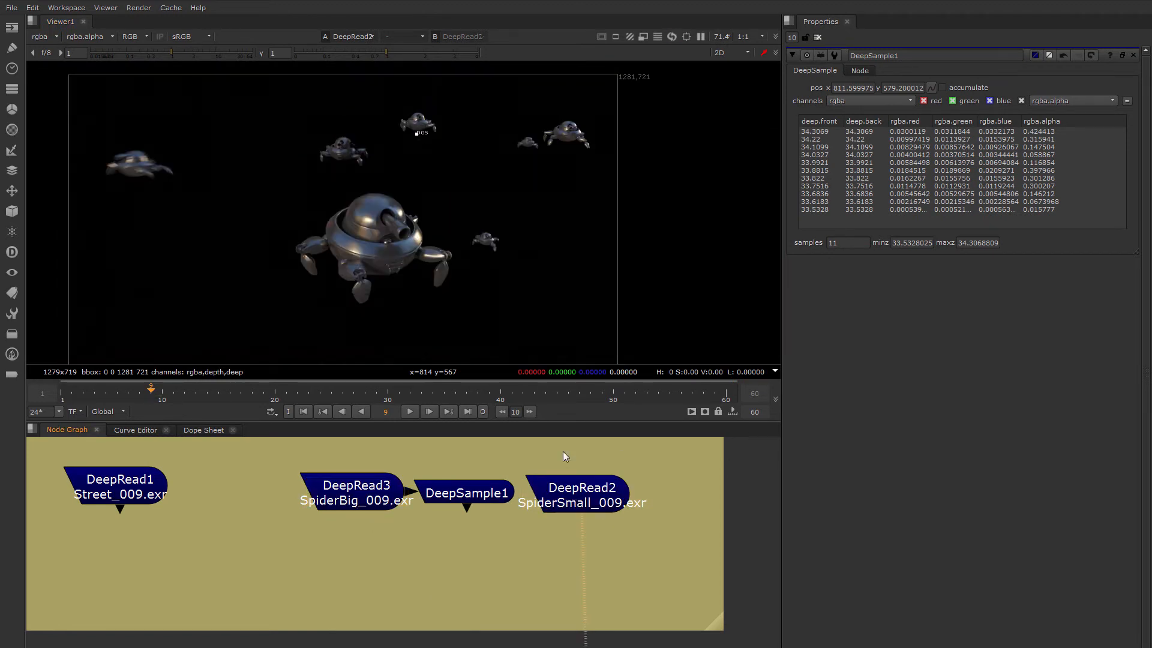
Go to frame 16 and inspect the SpiderSmall render, followed by the SpiderBig render
left_click_drag(183, 390, 224, 396)
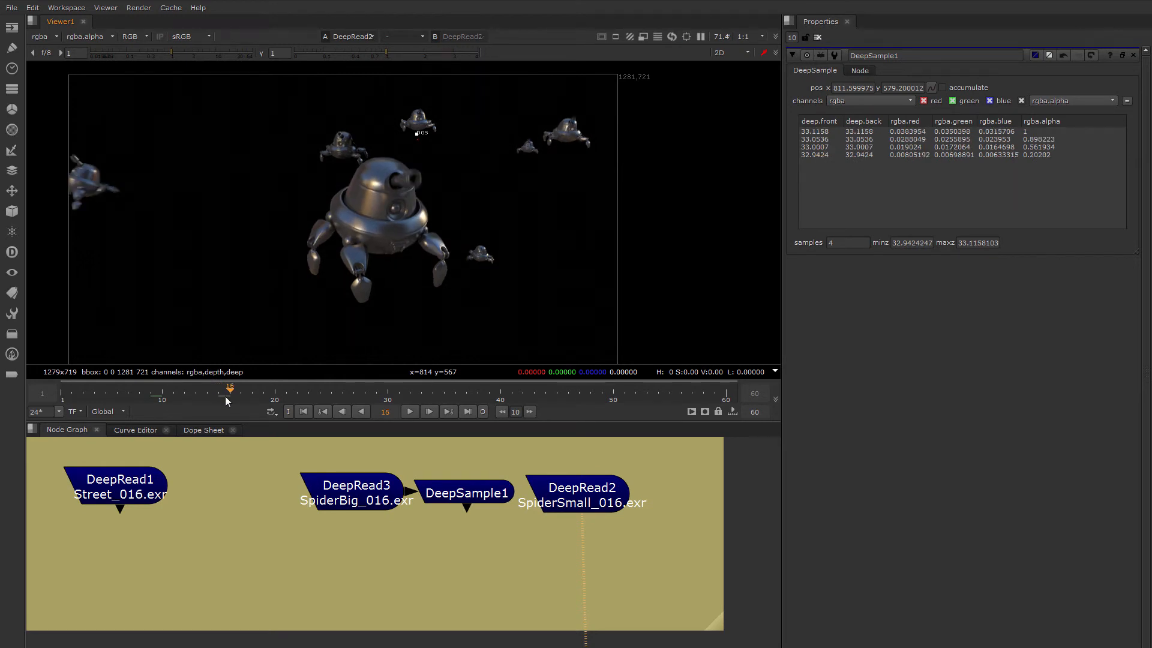
scroll(351, 179, "up", 2)
middle_click_drag(353, 181, 348, 204)
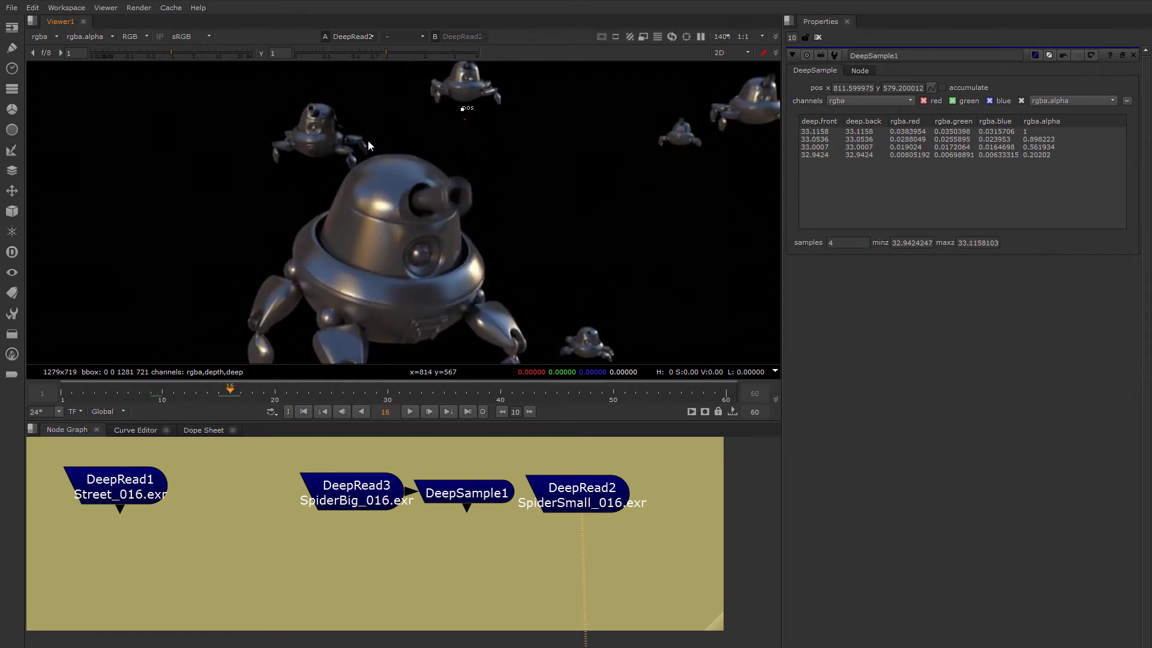
left_click(358, 494)
key("1")
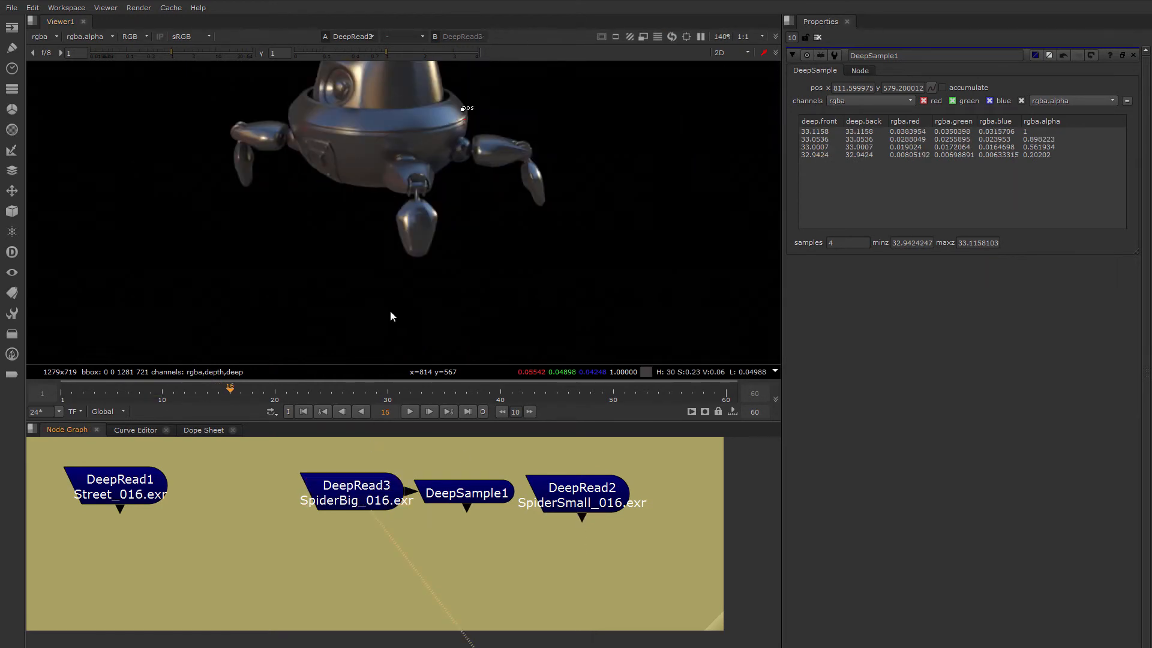
scroll(408, 262, "down", 1)
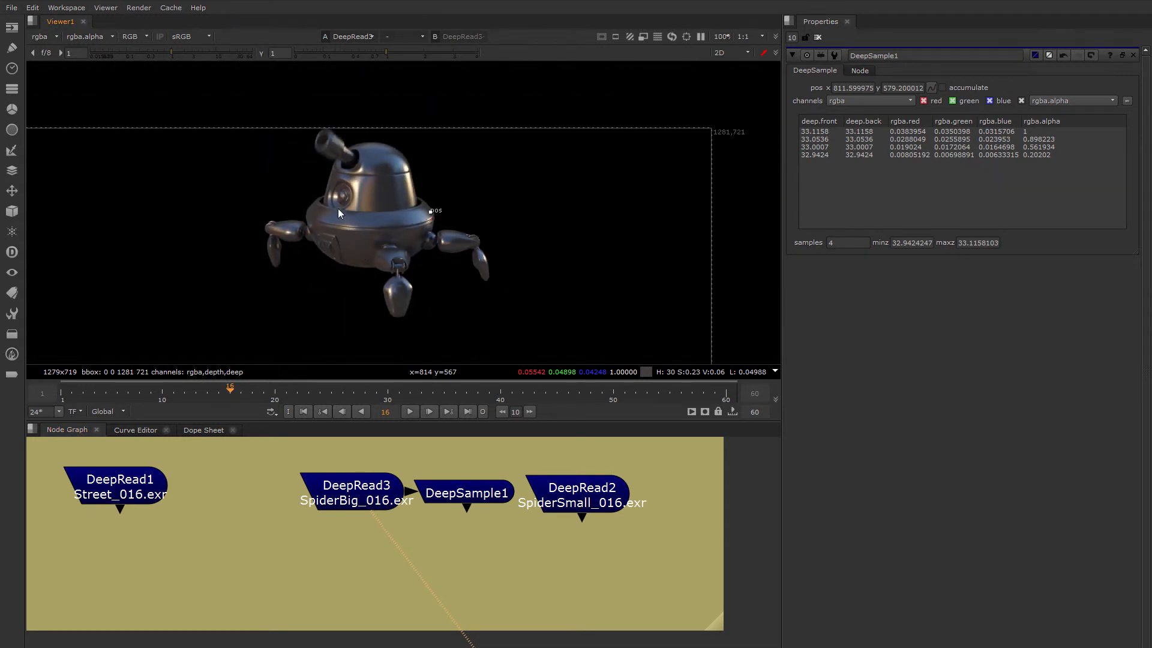
Load SpiderSmall as the second viewer input and alternate with SpiderBig to compare where the robots overlap
left_click(577, 495)
key("2")
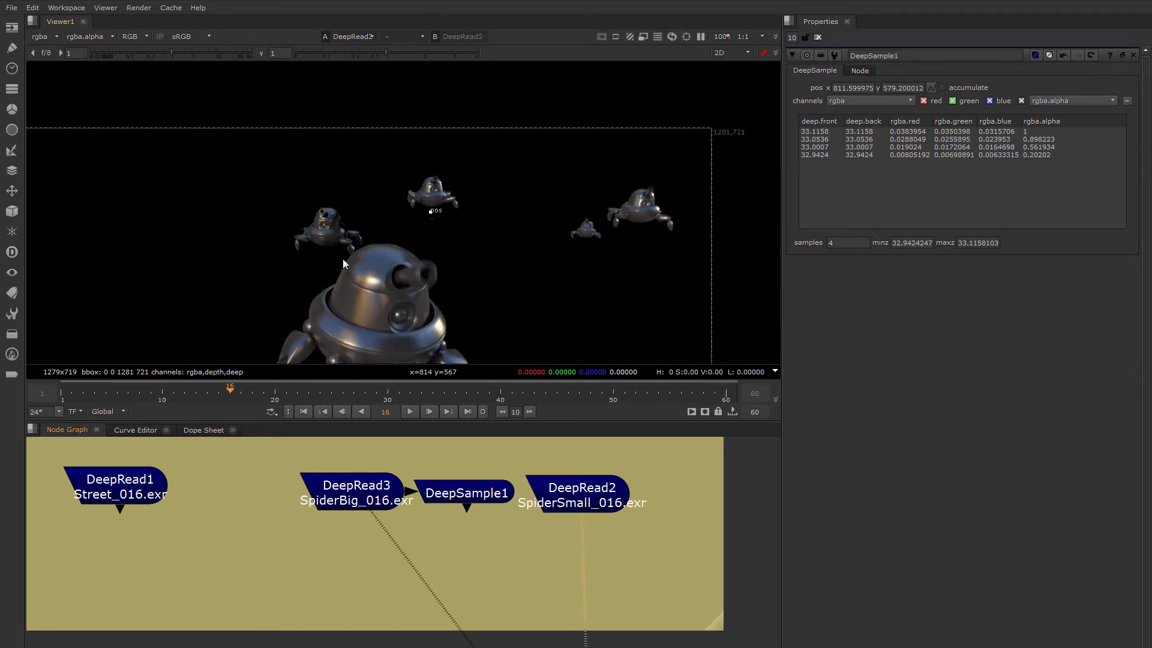
key("1")
key("2")
key("1")
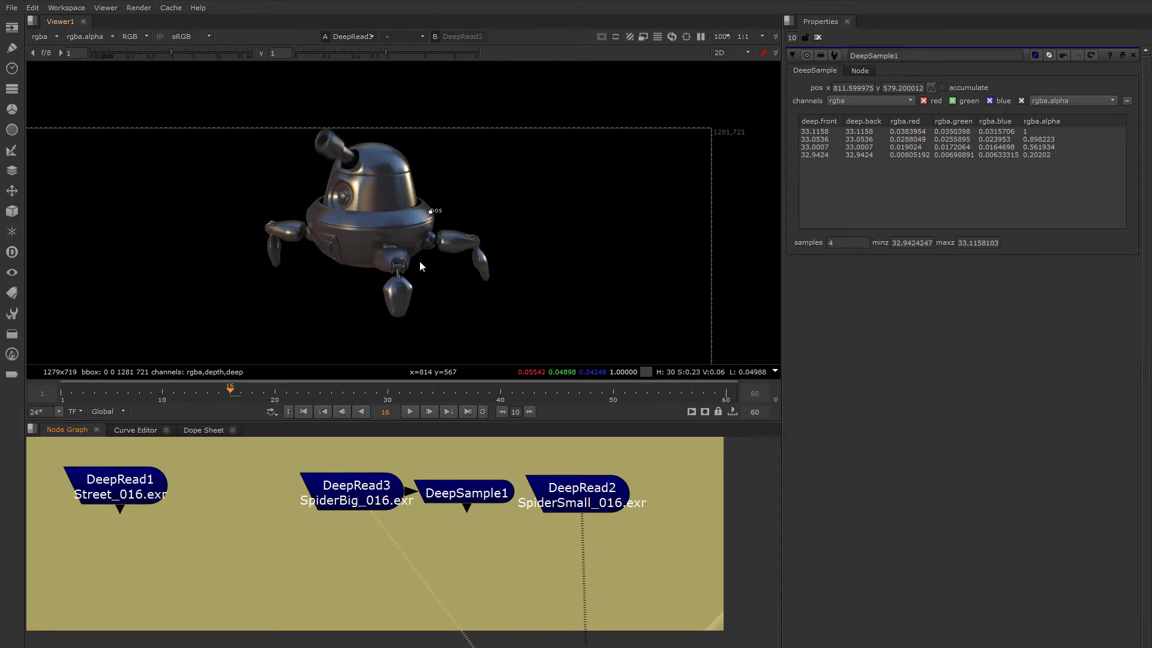
key("2")
scroll(416, 261, "down", 2)
key("1")
key("2")
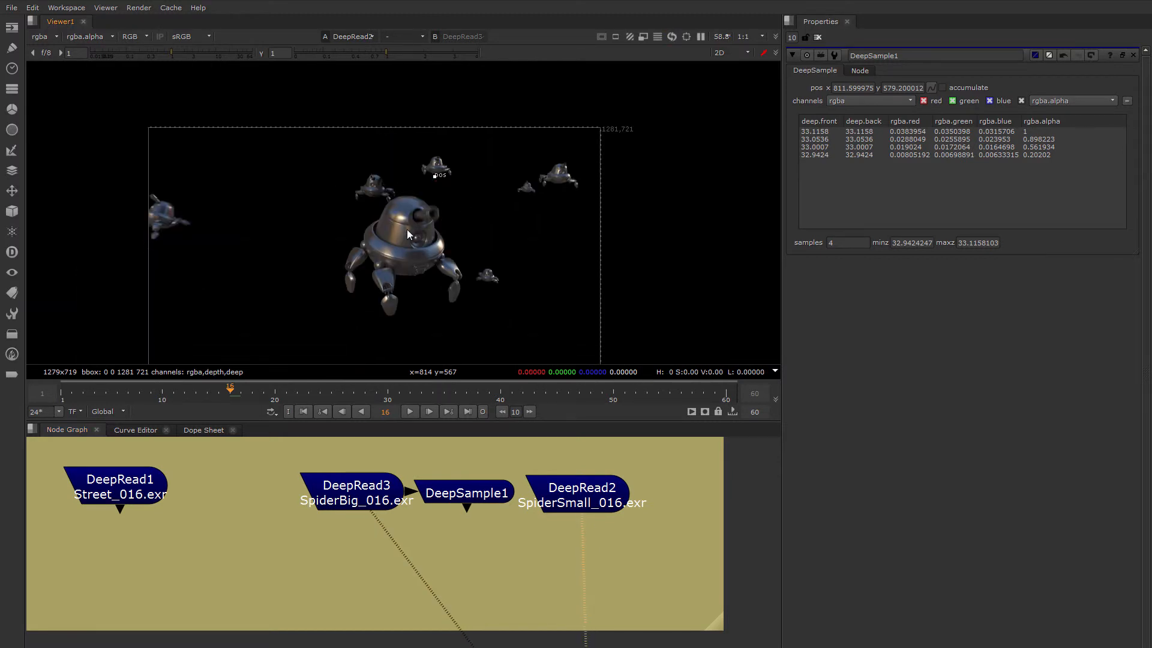
scroll(407, 229, "up", 4)
key("1")
middle_click_drag(371, 147, 373, 200)
key("2")
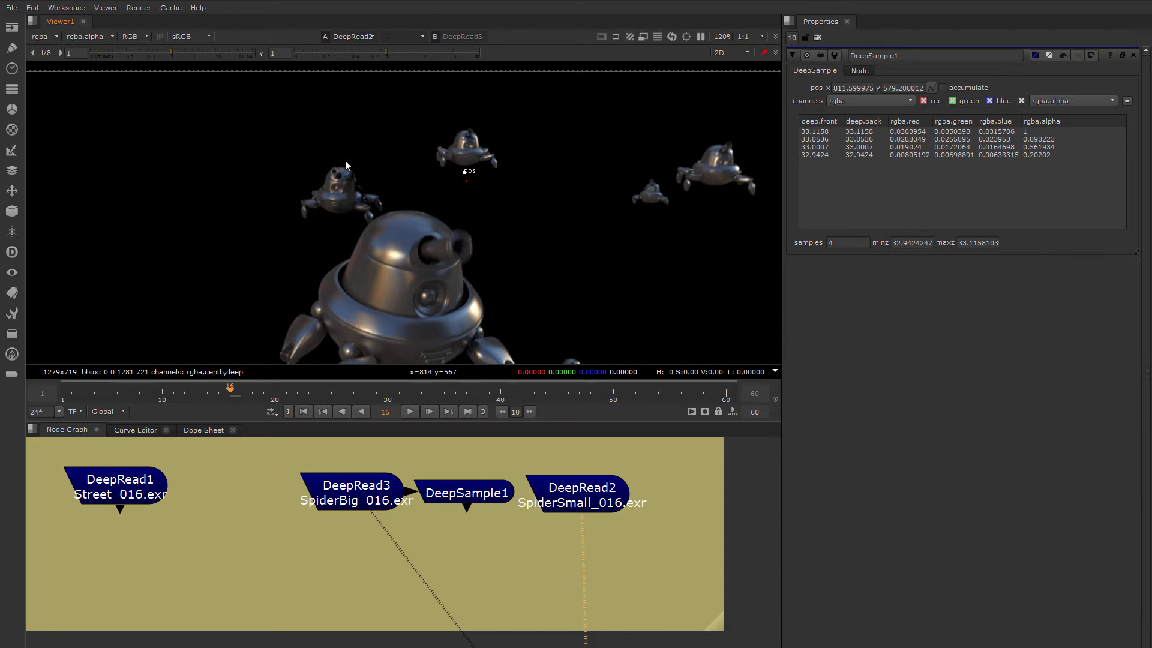
key("1")
scroll(414, 214, "down", 2)
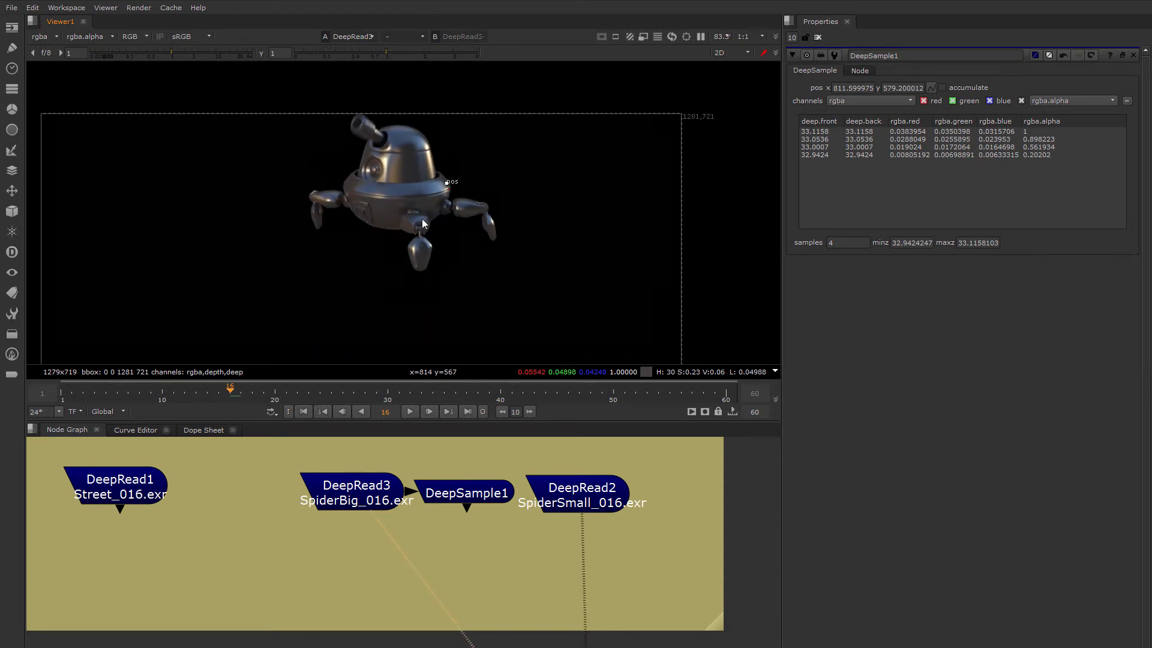
Clear the open node properties and add a DeepMerge node below the SpiderBig read node
left_click(817, 37)
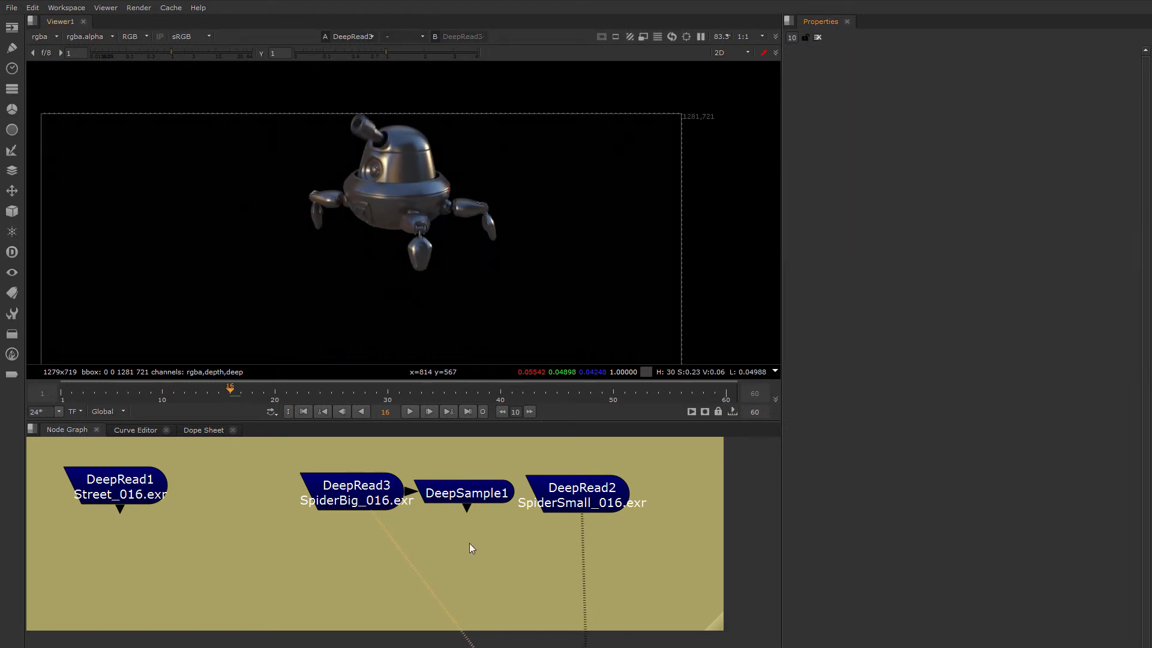
middle_click_drag(454, 533, 385, 523)
key("Tab")
type("dee")
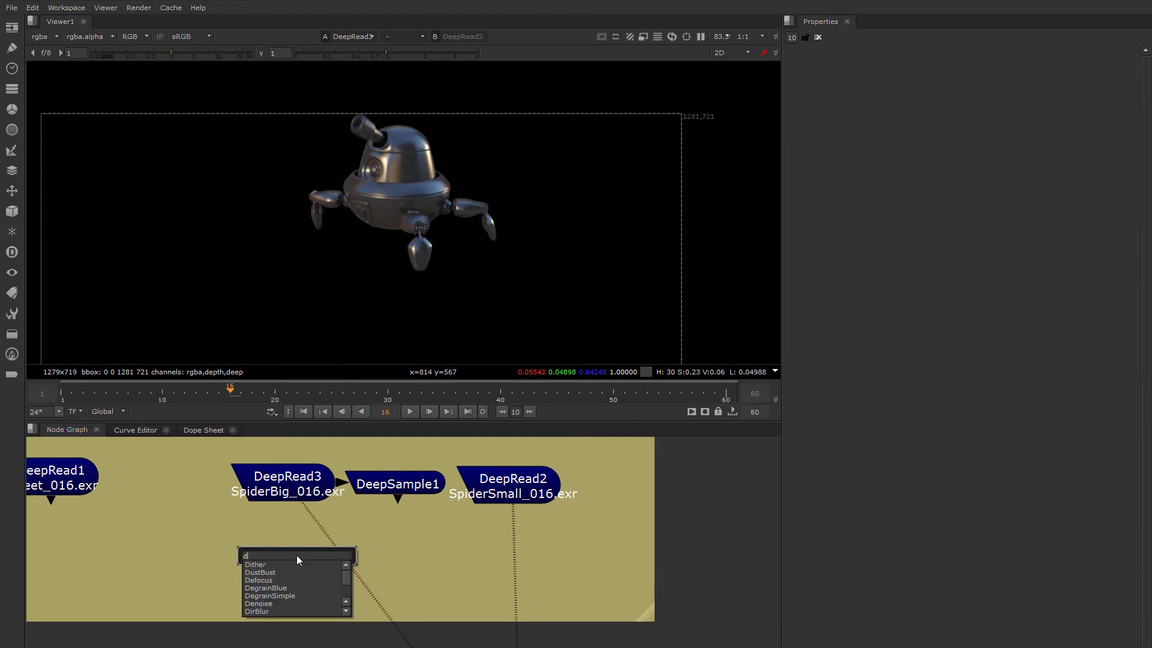
key("Down")
key("Down")
key("Down")
key("Down")
key("Down")
key("Down")
key("Down")
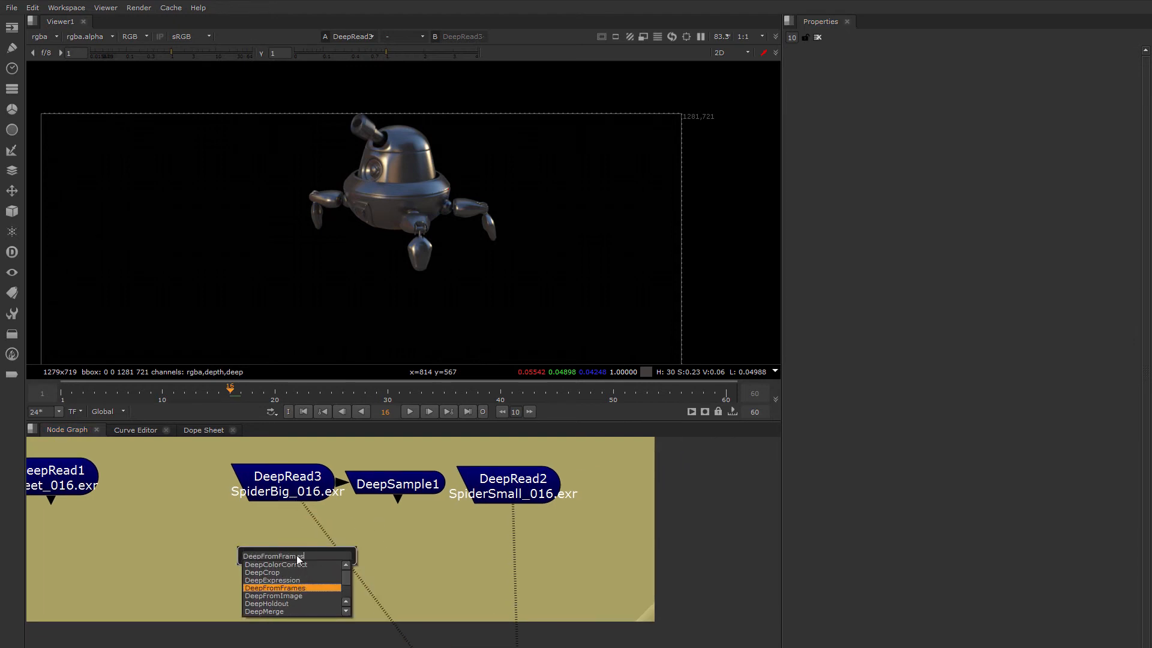
key("Return")
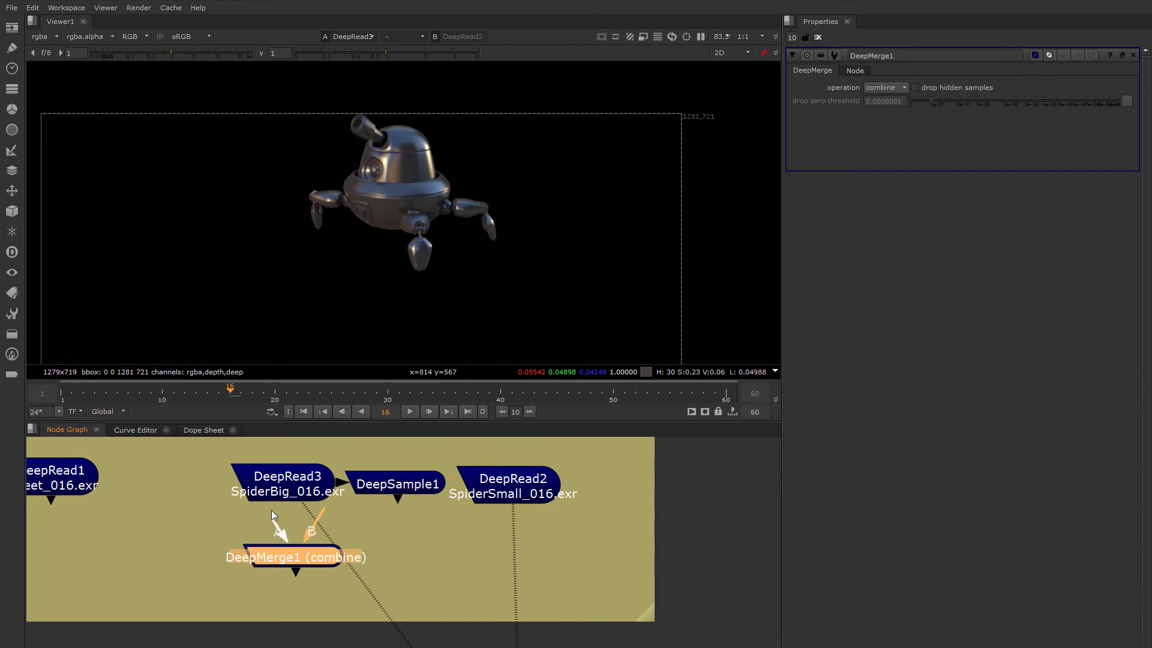
Connect SpiderBig to input A and SpiderSmall to input B of the DeepMerge, and view the combined robots
left_click_drag(312, 512, 494, 490)
left_click_drag(307, 556, 298, 581)
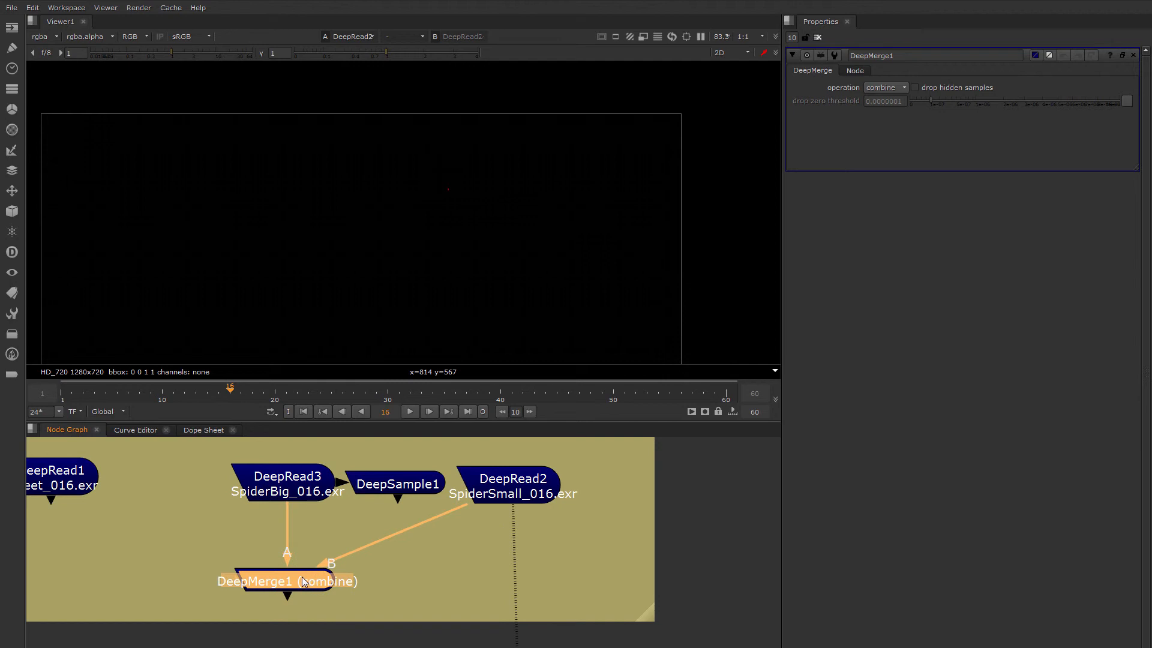
key("1")
middle_click_drag(423, 275, 417, 207)
scroll(432, 175, "down", 2)
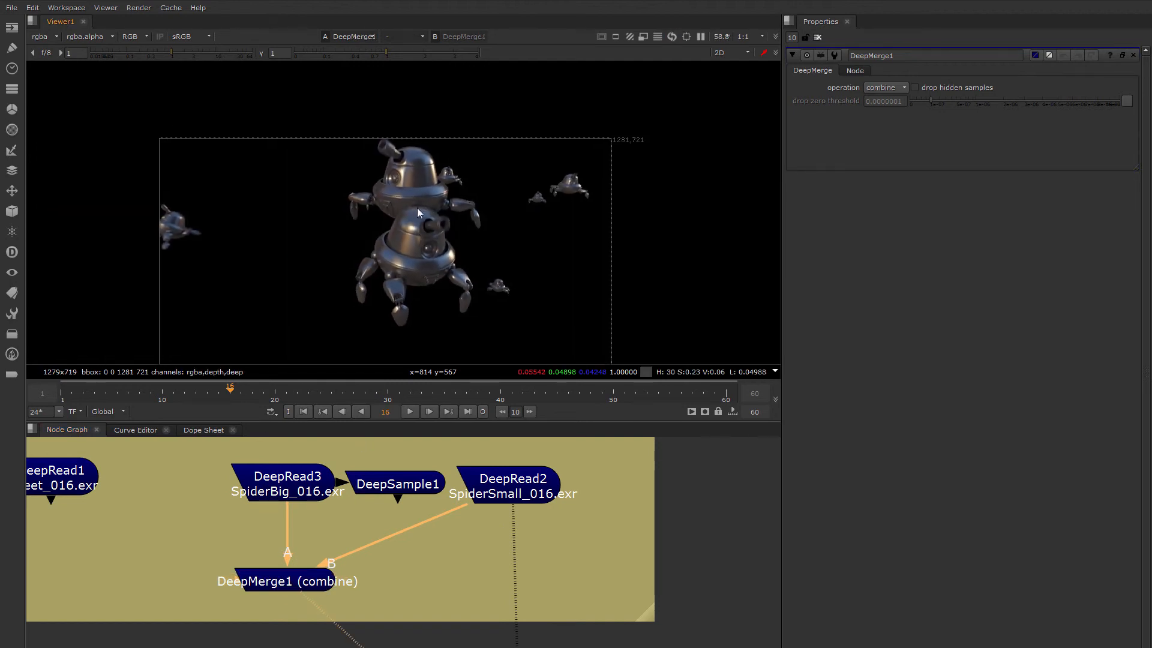
scroll(405, 194, "up", 4)
middle_click_drag(276, 320, 481, 240)
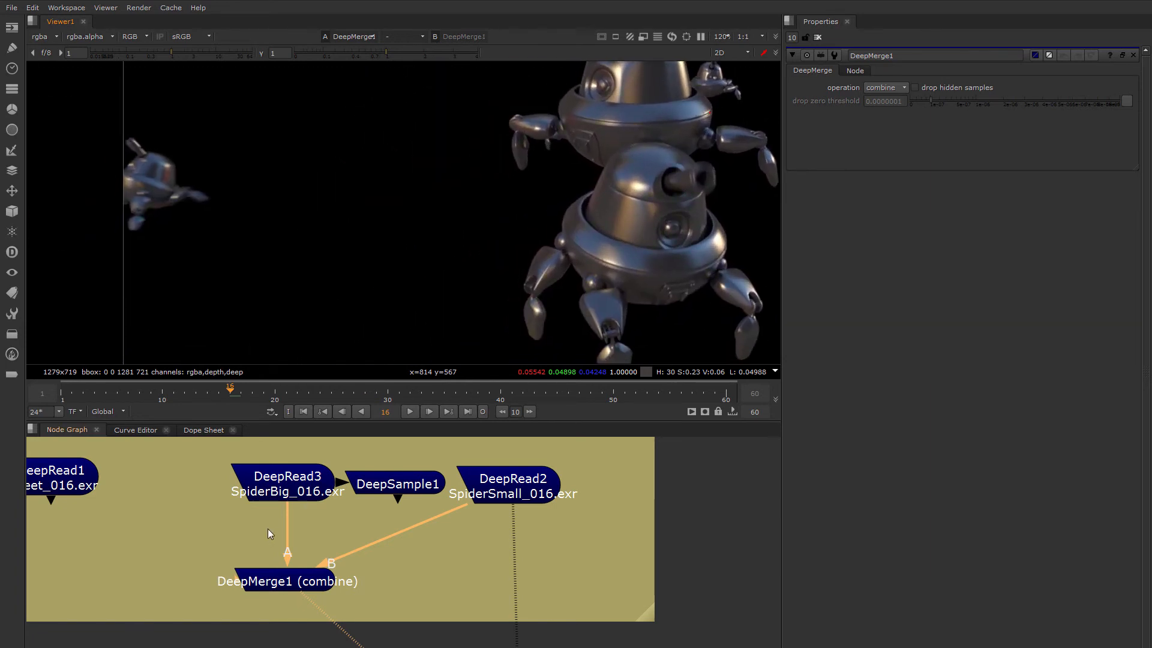
Duplicate the DeepMerge node for combining the robots with the Street render
middle_click_drag(268, 527, 423, 491)
left_click(436, 545)
middle_click_drag(218, 534, 290, 540)
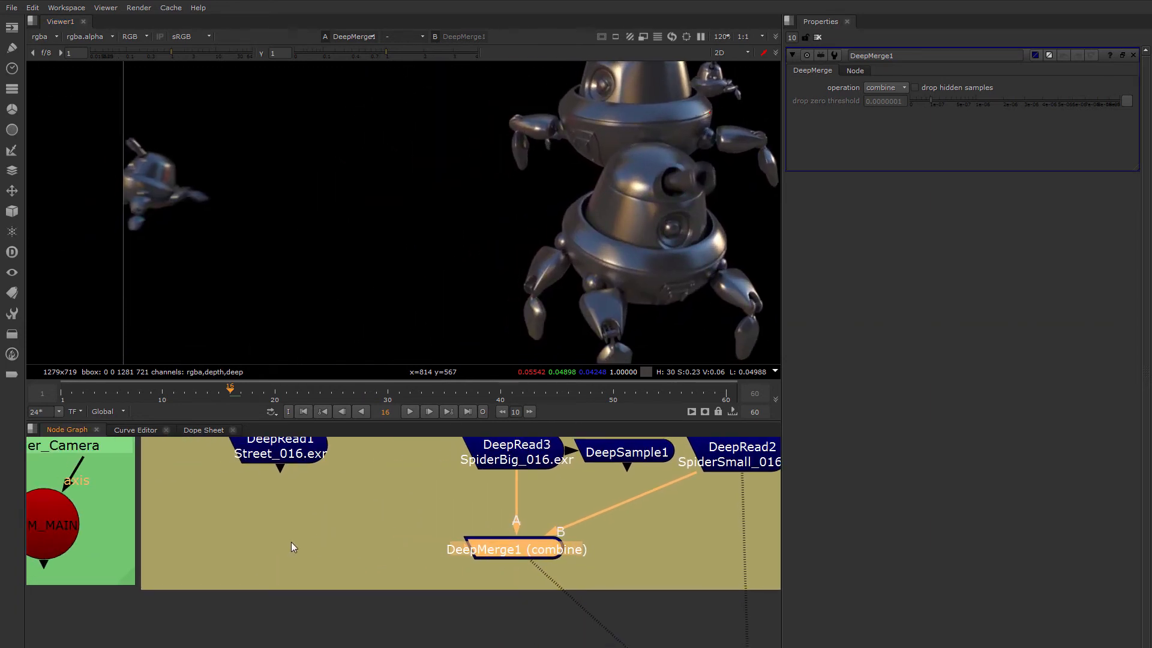
left_click(291, 540)
left_click(279, 456)
left_click(496, 548)
key("ctrl+c")
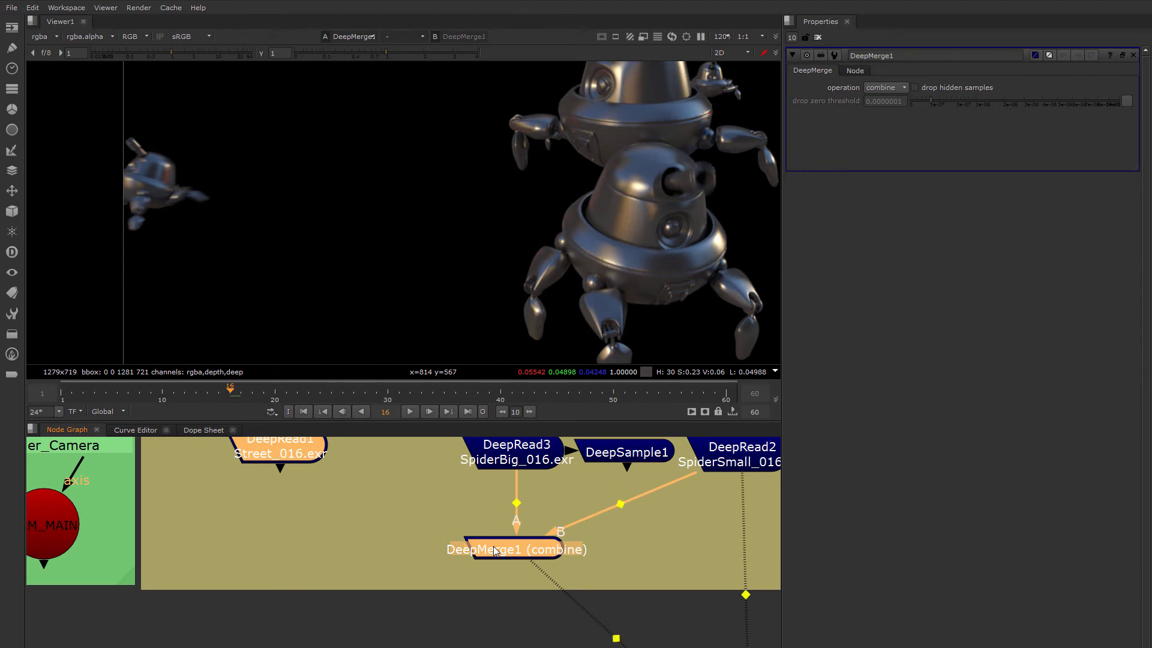
key("ctrl+v")
Place the second DeepMerge below with Street in input B and the merged robots in A, and view the composite
left_click_drag(635, 552, 294, 459)
left_click_drag(364, 628, 298, 640)
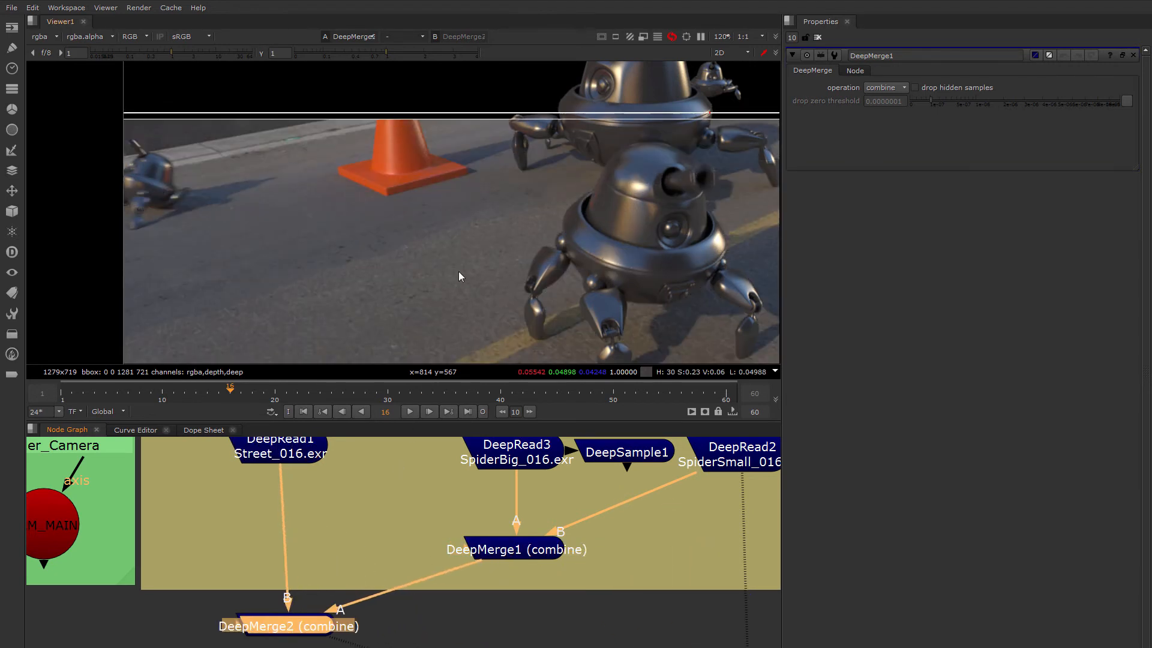
scroll(465, 264, "down", 2)
middle_click_drag(515, 226, 337, 200)
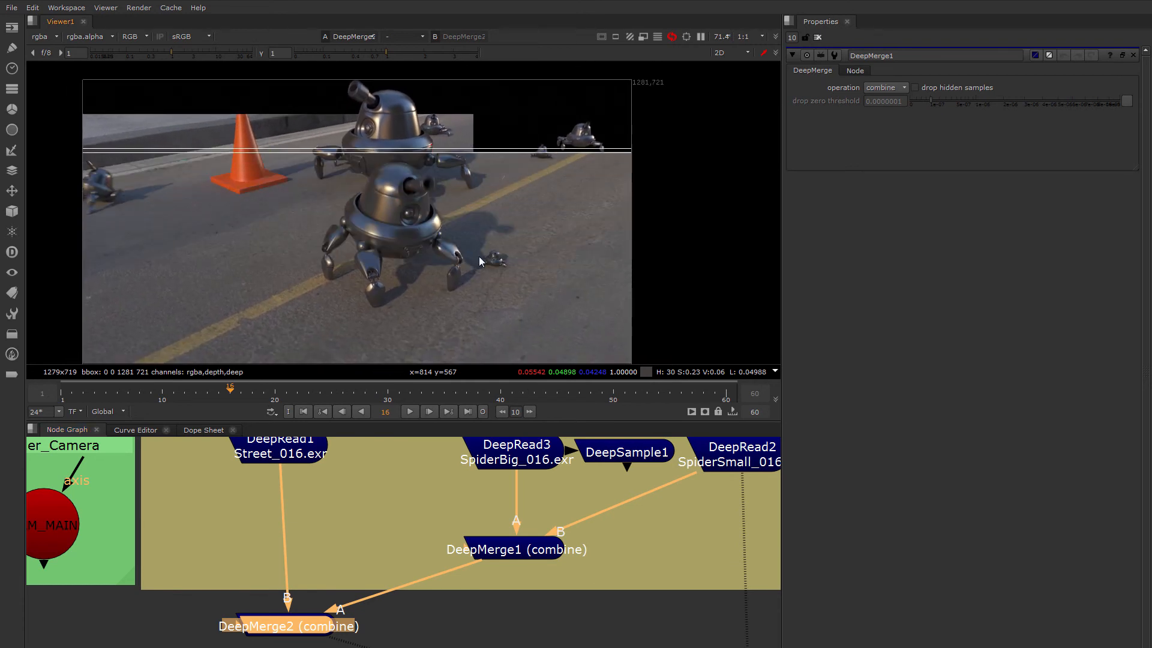
Examine the DeepMerge2 composite closely where the front robot's head and gun overlap the robot behind it
middle_click_drag(413, 239, 443, 218)
scroll(502, 221, "down", 2)
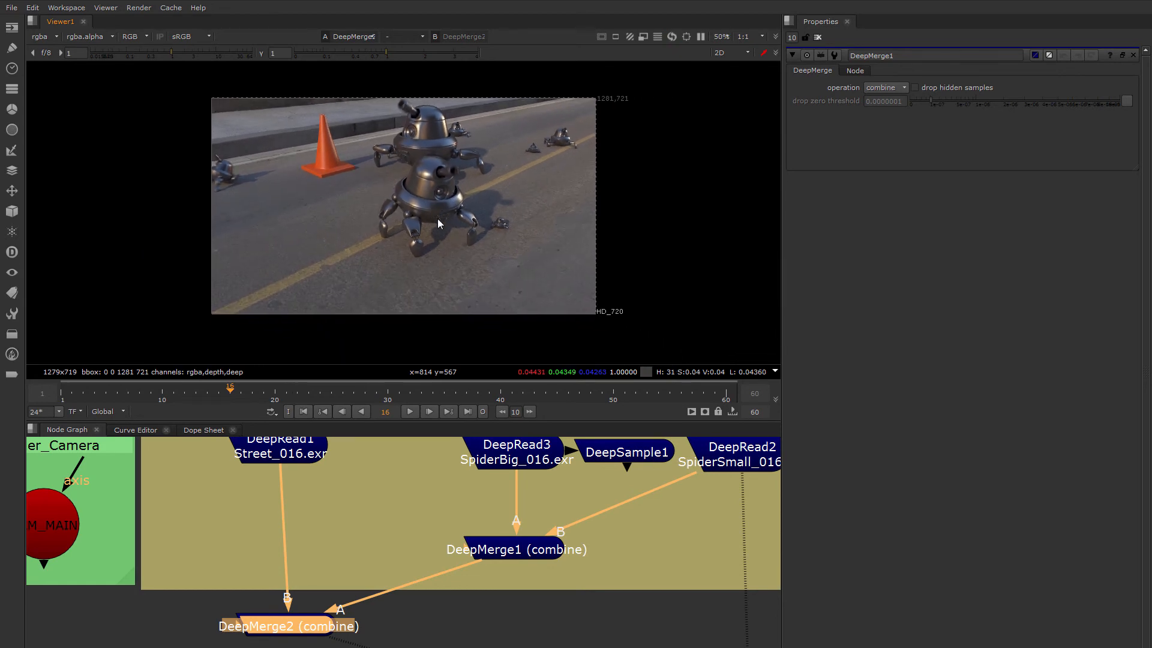
scroll(397, 181, "up", 8)
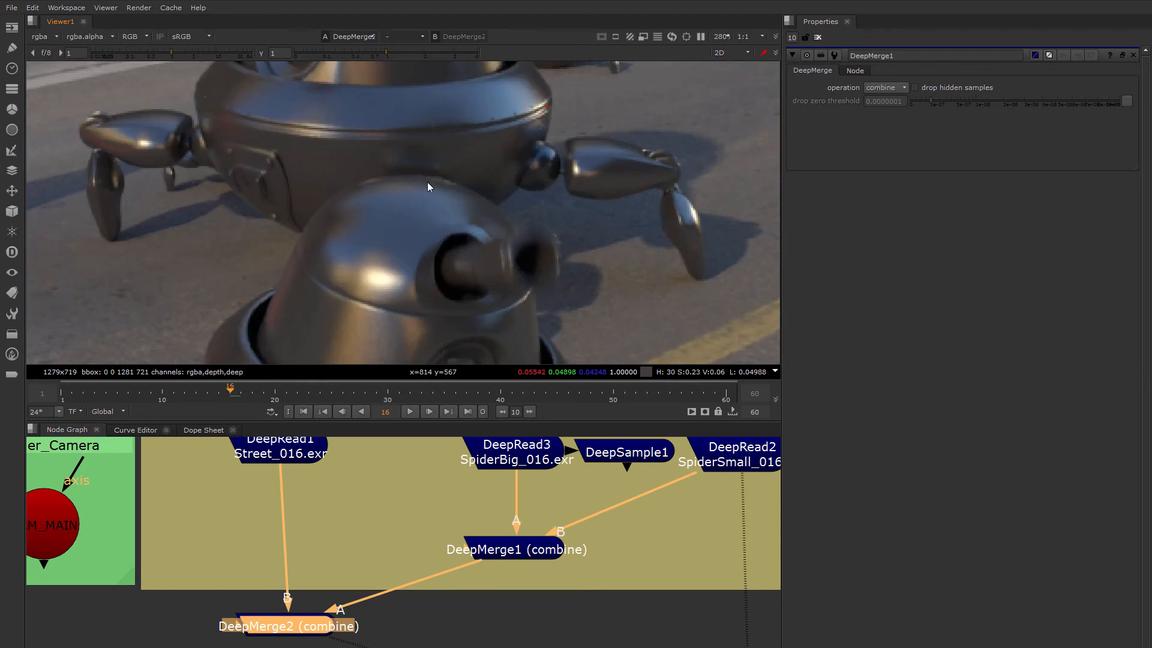
scroll(456, 175, "down", 4)
scroll(476, 199, "down", 3)
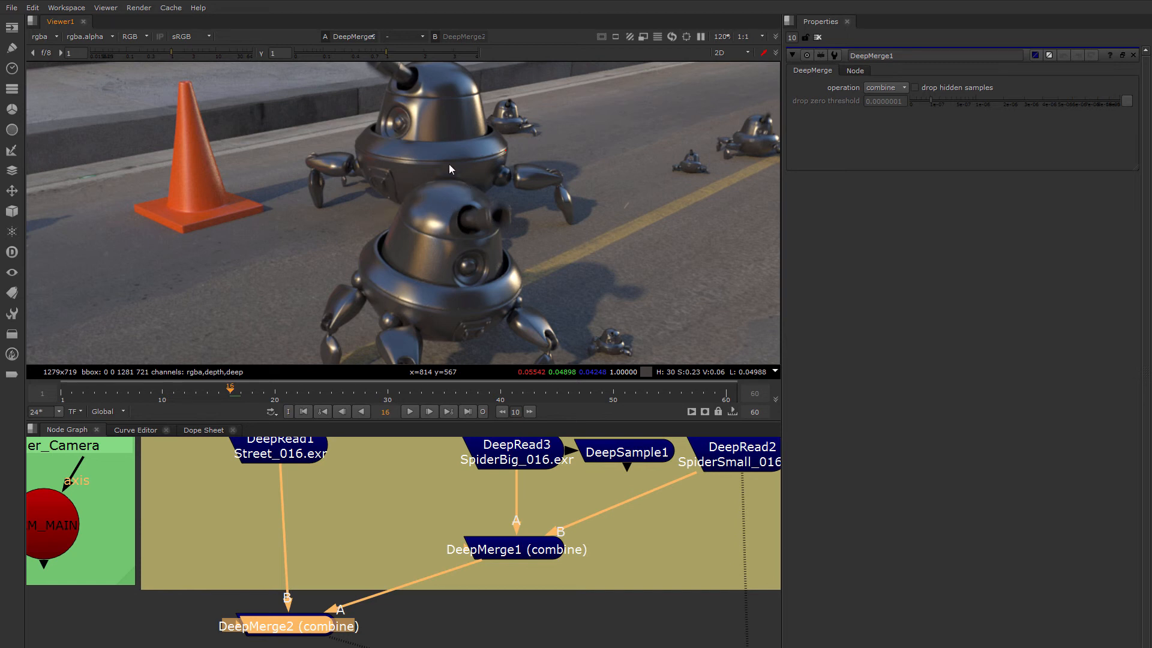
scroll(429, 200, "up", 3)
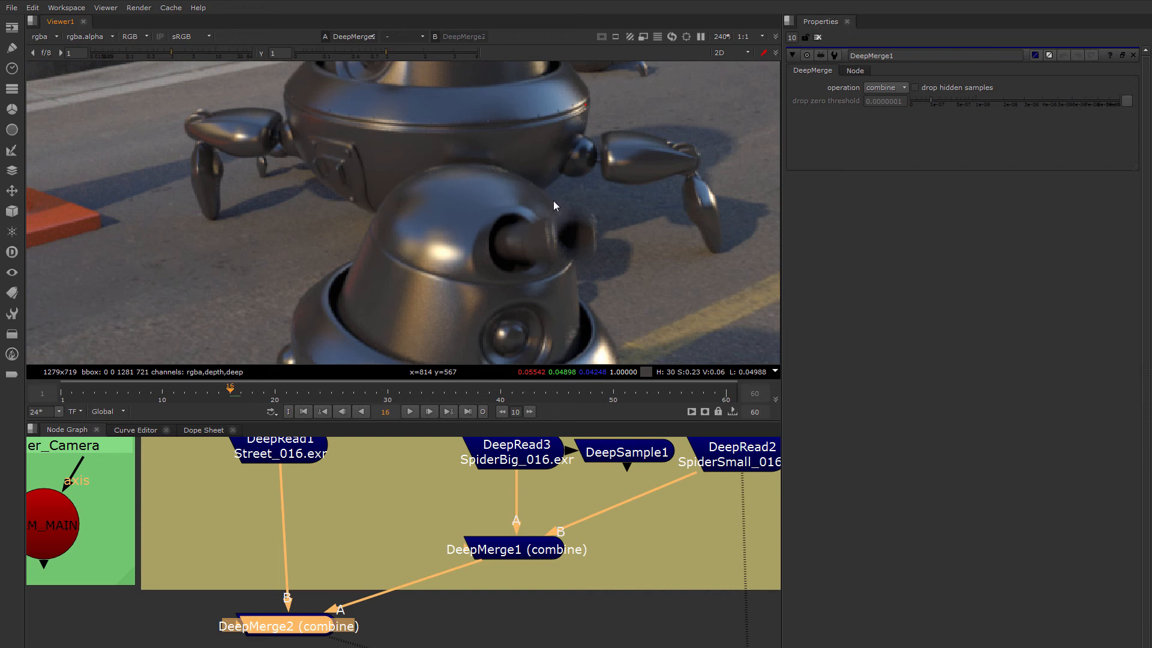
scroll(505, 185, "down", 2)
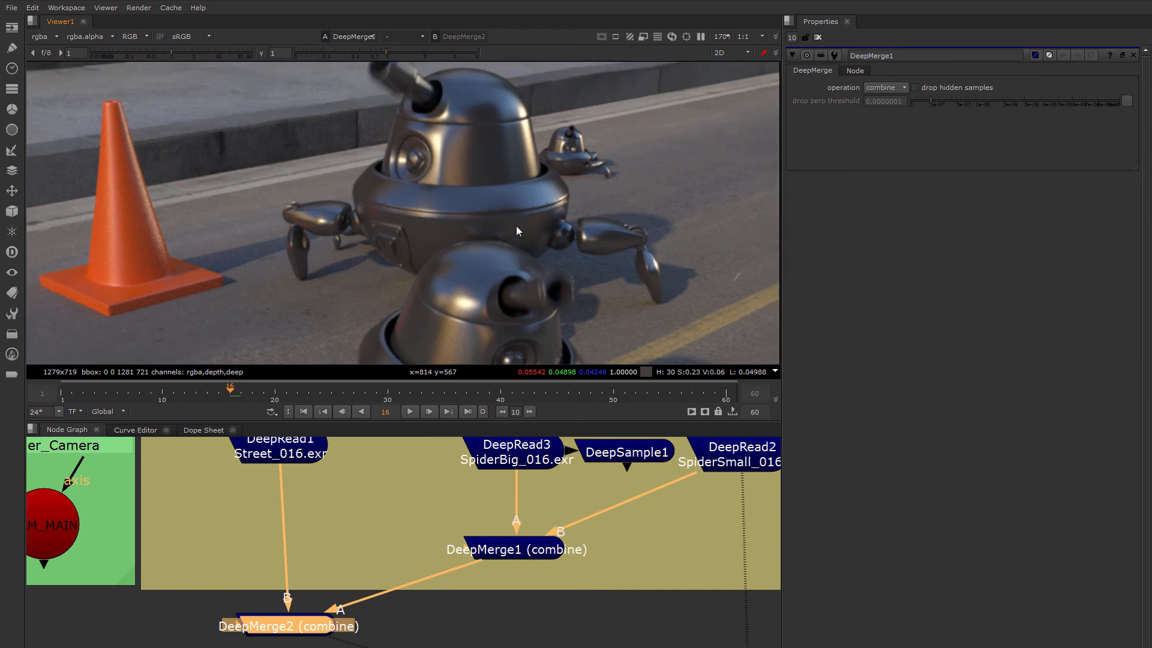
scroll(551, 177, "up", 3)
scroll(518, 170, "down", 5)
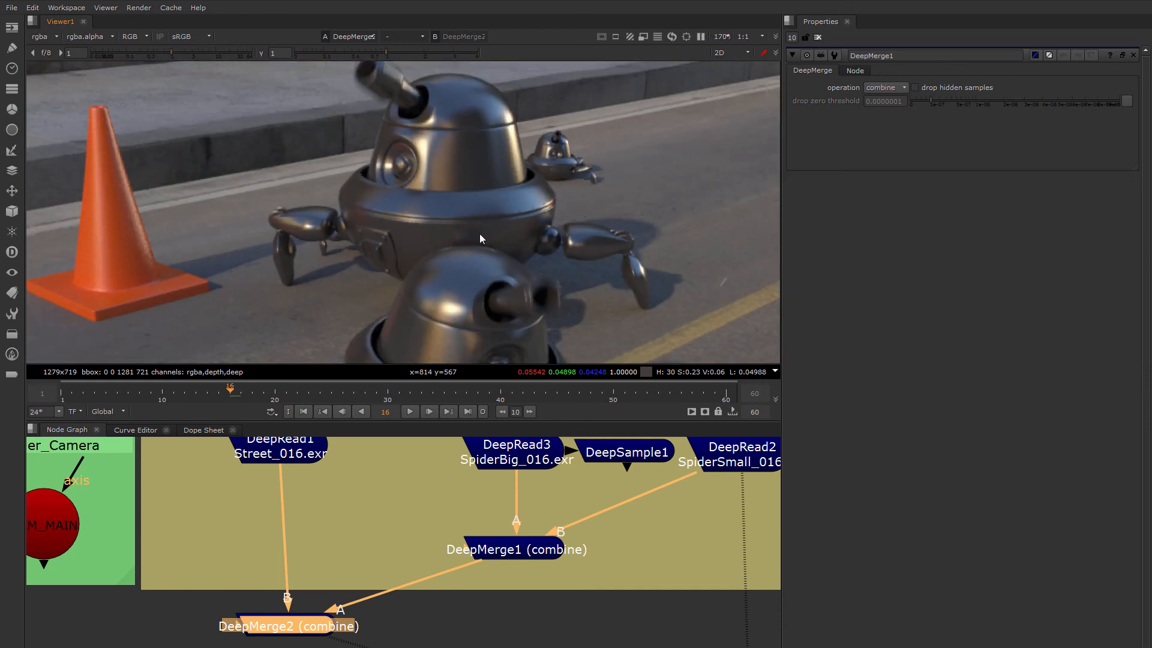
Align the DeepMerge2 node straight below the Street read node, and review the composite around the two overlapping big robots
middle_click_drag(316, 572, 338, 506)
left_click_drag(315, 557, 307, 576)
middle_click_drag(493, 213, 453, 280)
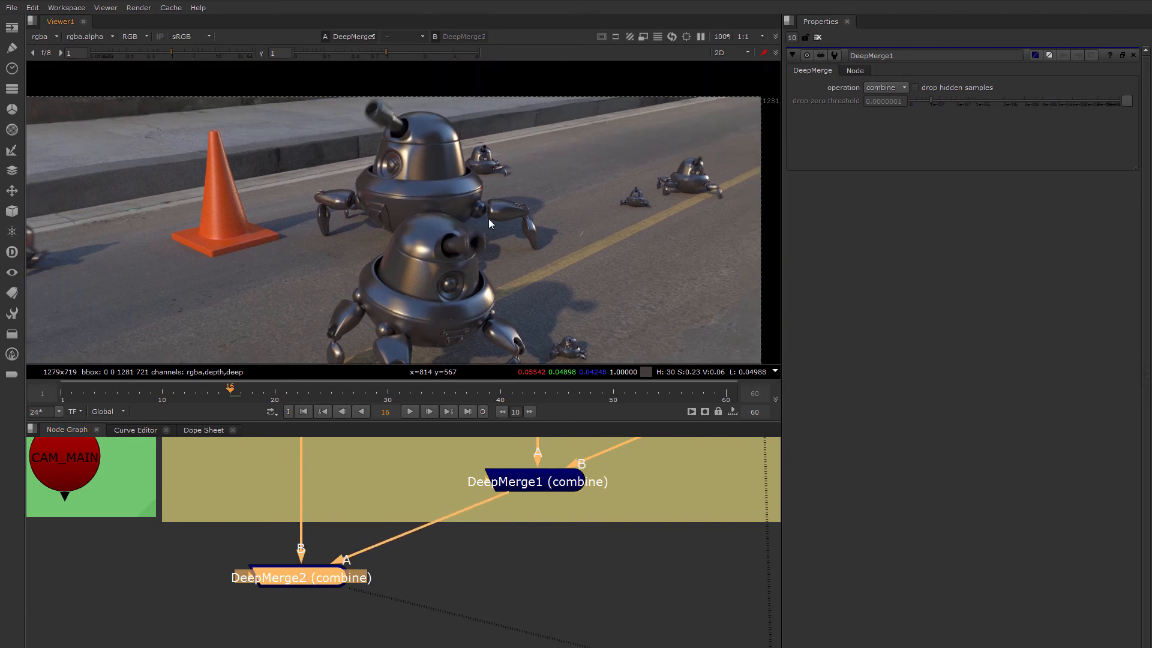
middle_click_drag(466, 222, 552, 200)
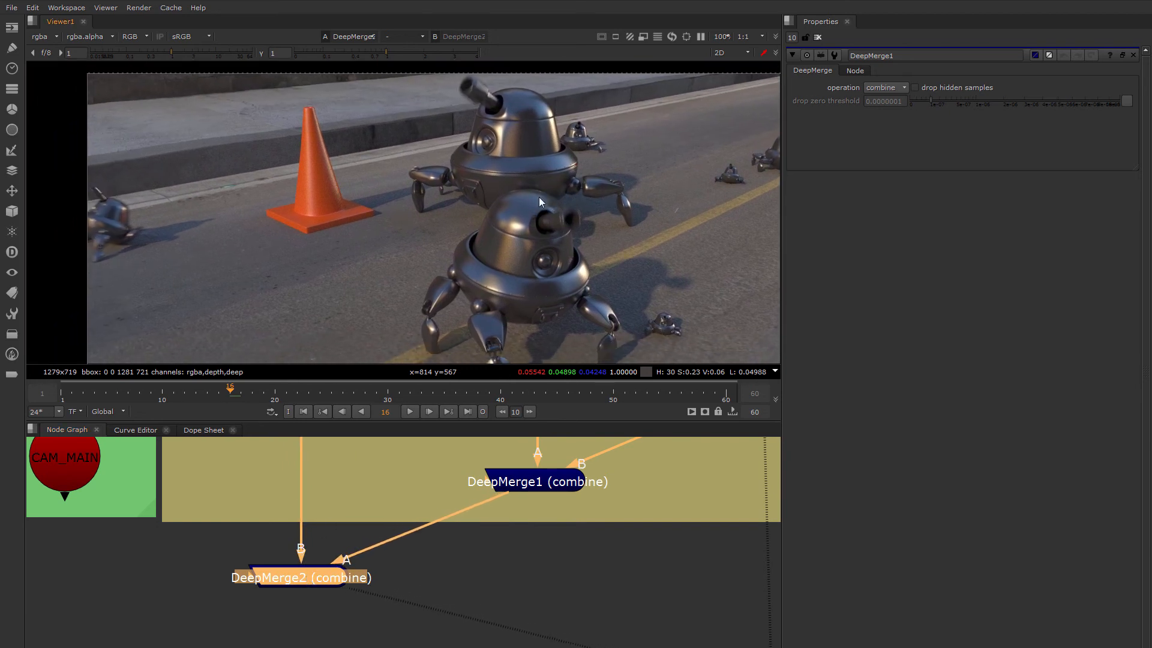
scroll(540, 204, "down", 2)
scroll(541, 210, "up", 3)
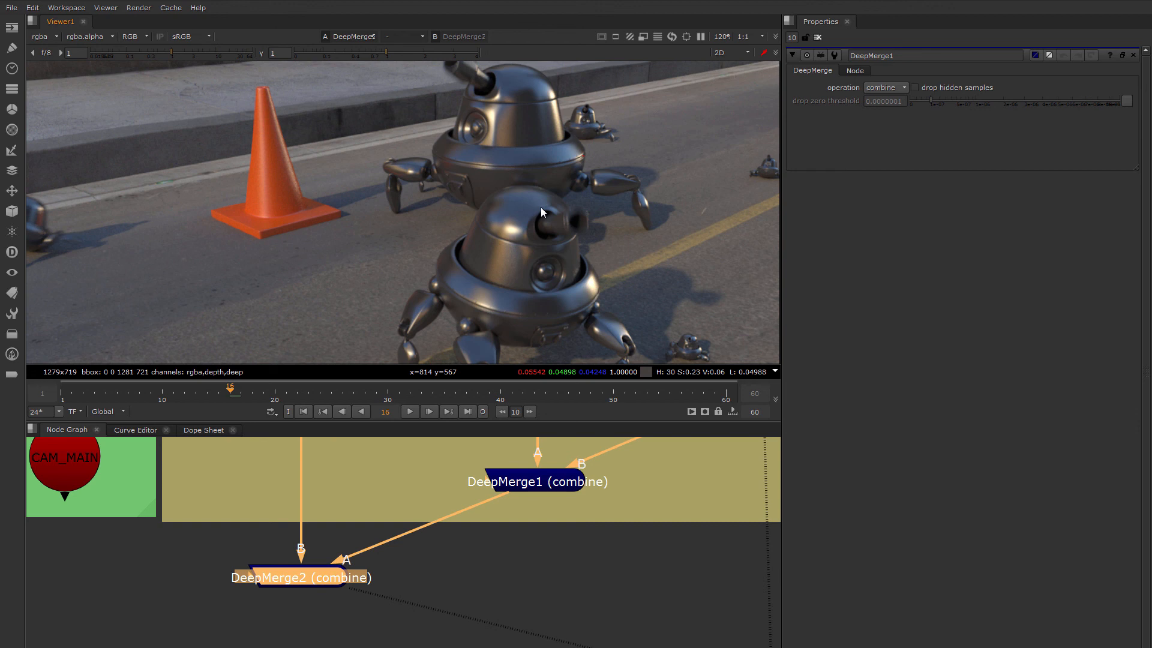
scroll(541, 208, "up", 2)
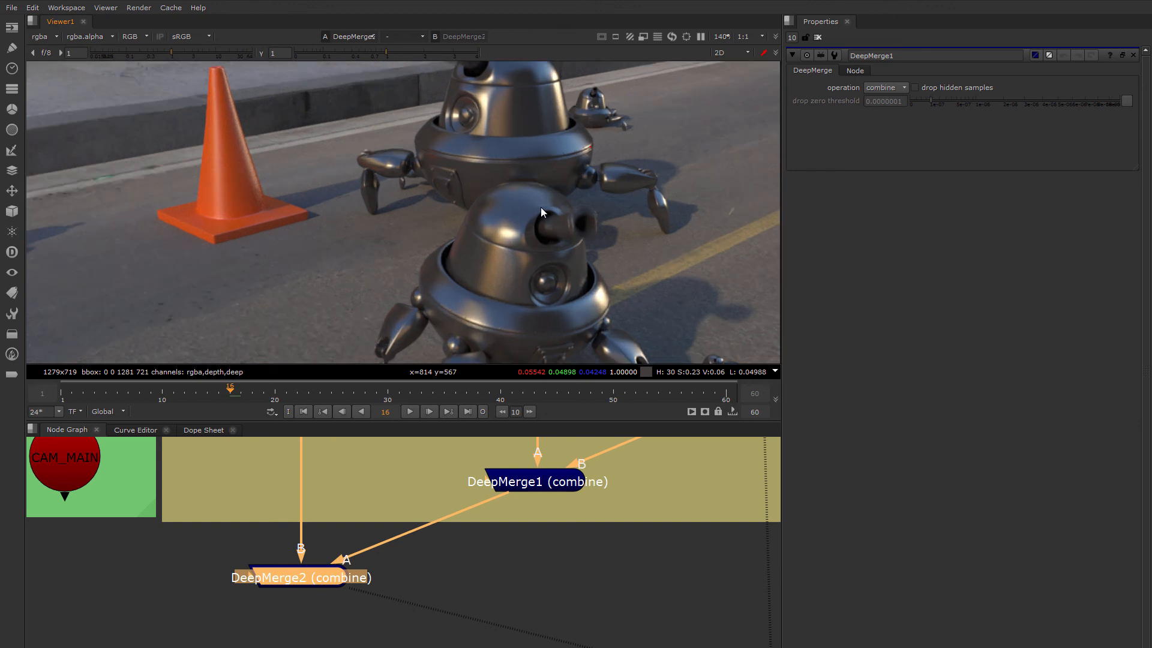